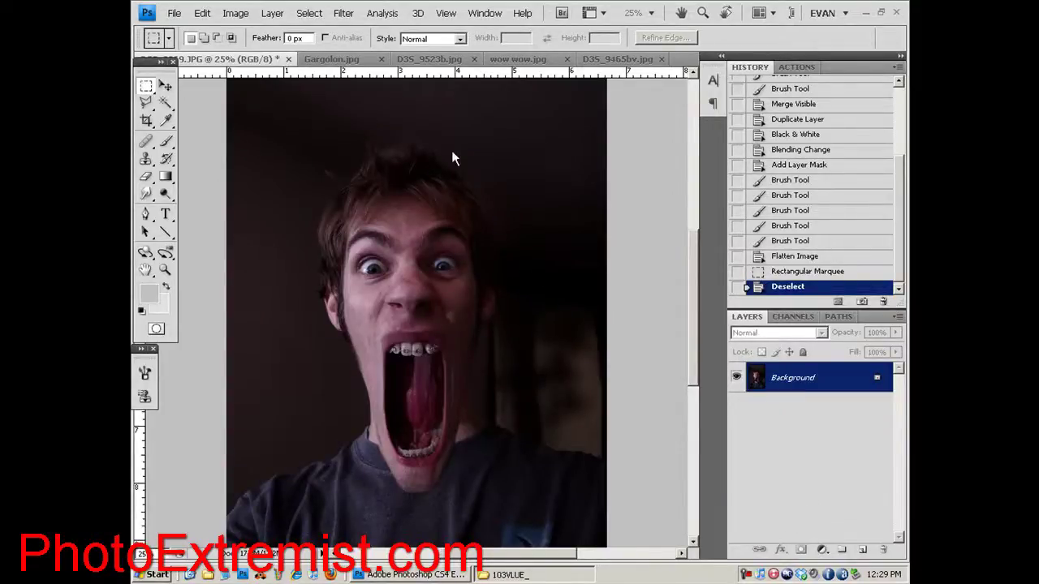
Step: Browse Gargolon.jpg, D35_9523b.jpg, wow wow.jpg and D35_9465bv.jpg, then return to DSC_6069.JPG
key(ctrl+plus)
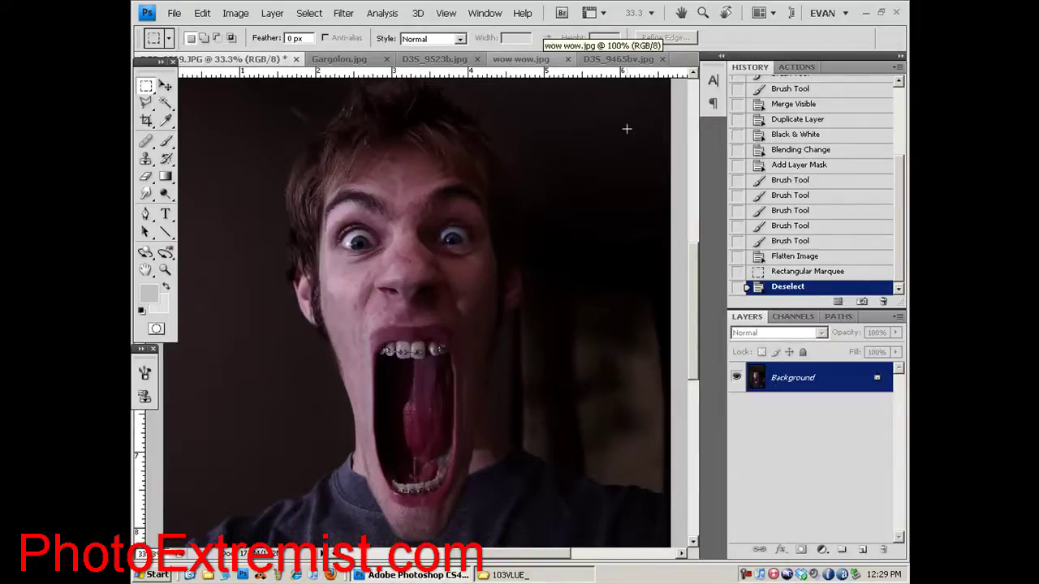
click(343, 63)
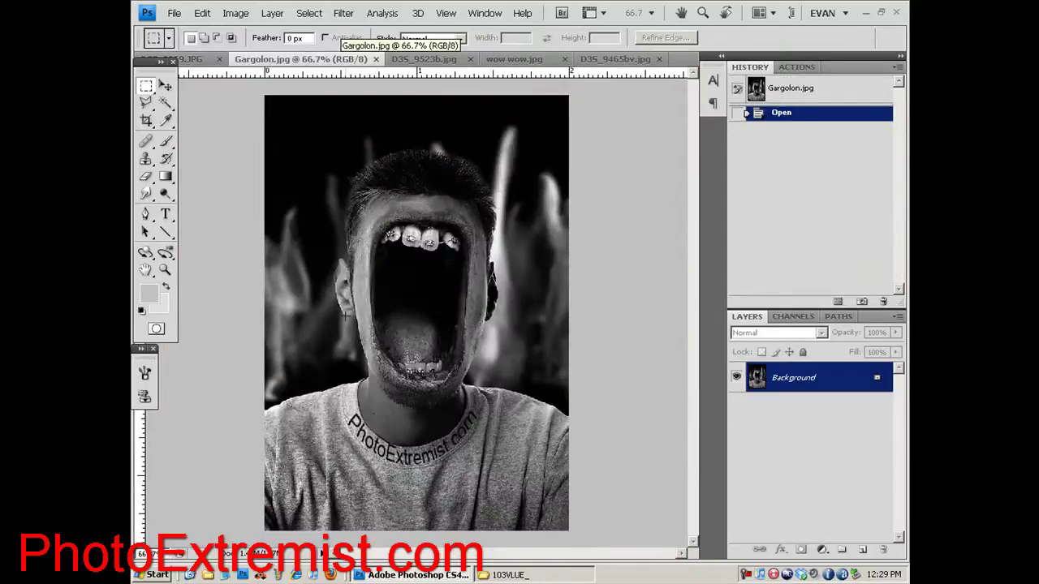
click(418, 60)
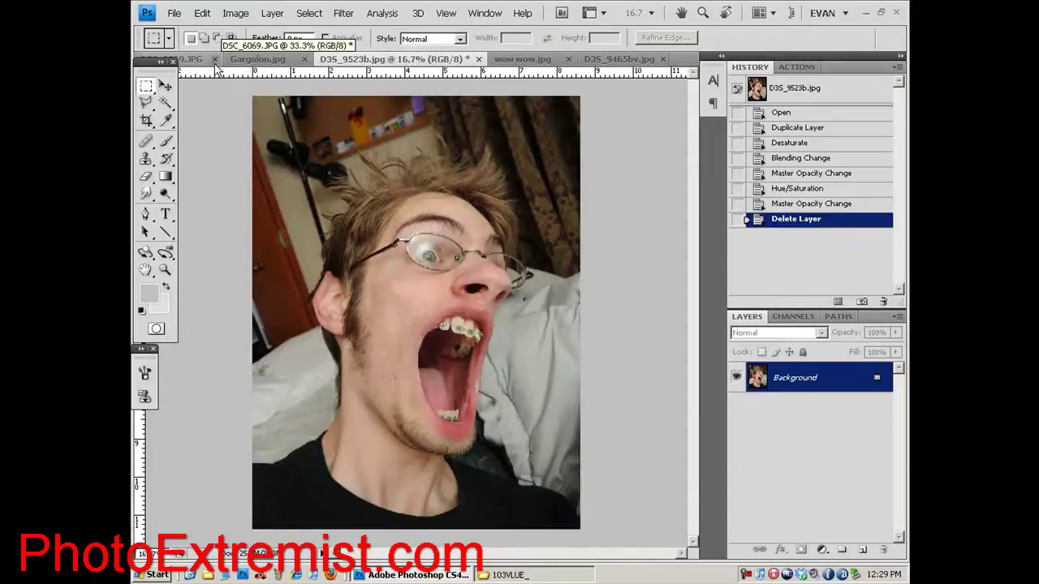
click(524, 65)
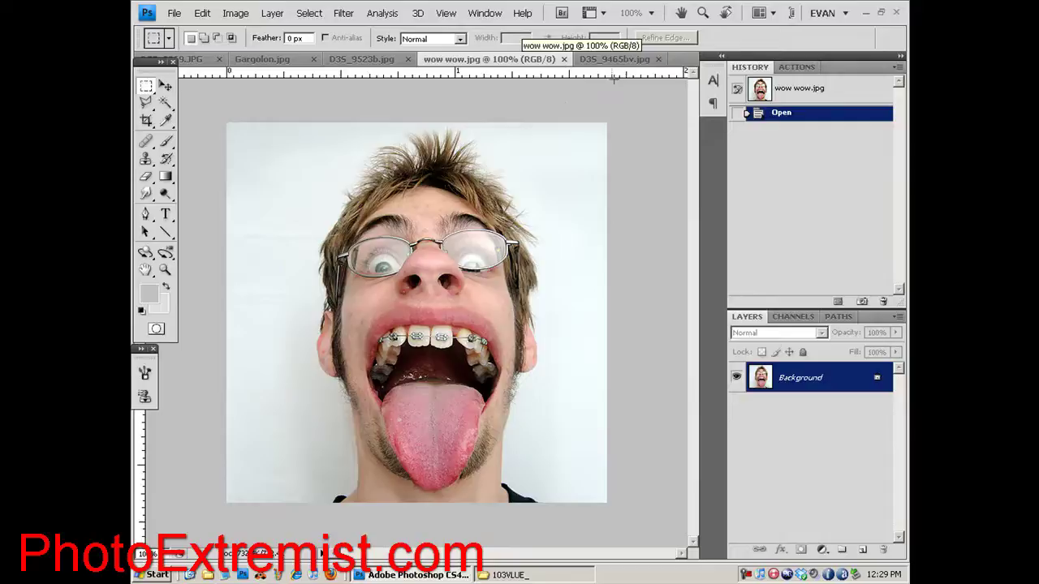
click(610, 60)
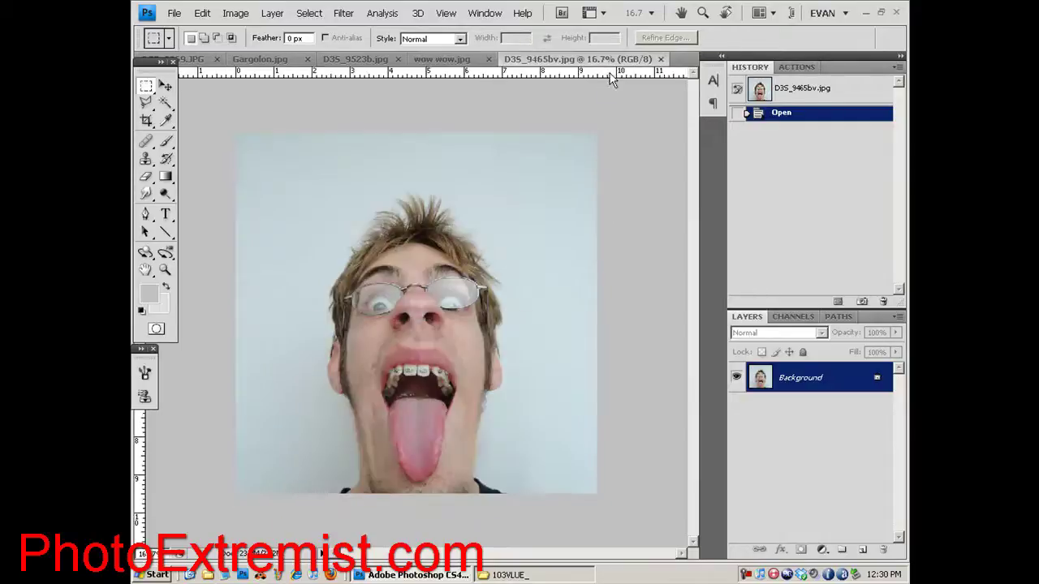
click(197, 57)
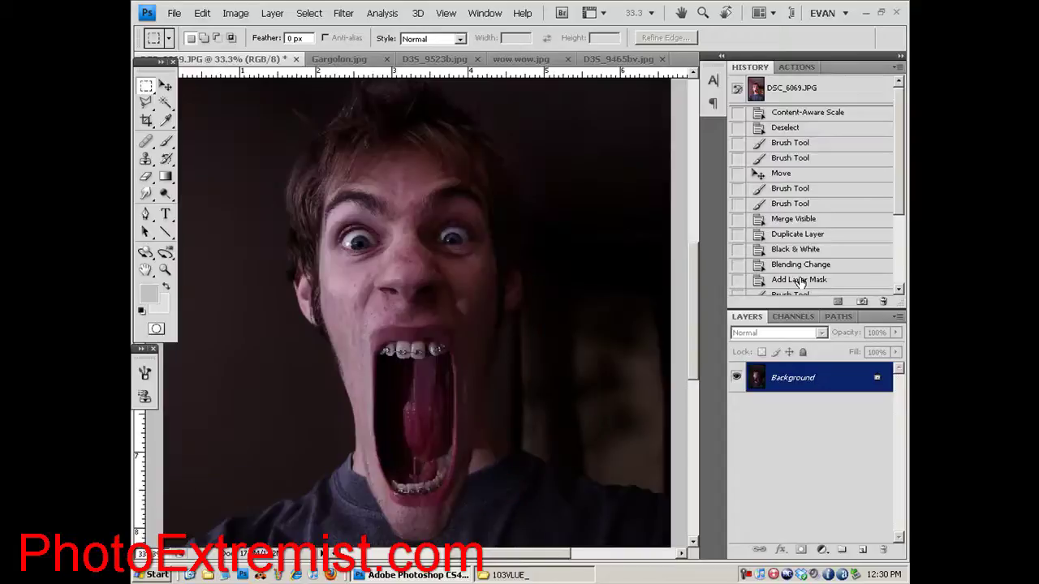
Step: Revert to the Content-Aware Scale state, discard the mask and delete both Background copy layers
click(815, 114)
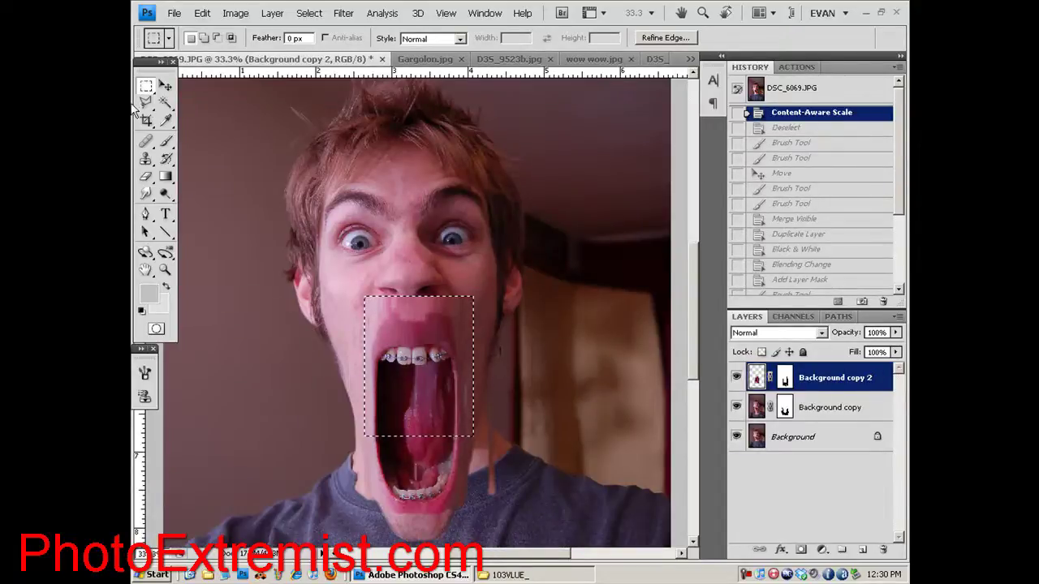
key(ctrl+d)
drag(841, 383, 884, 550)
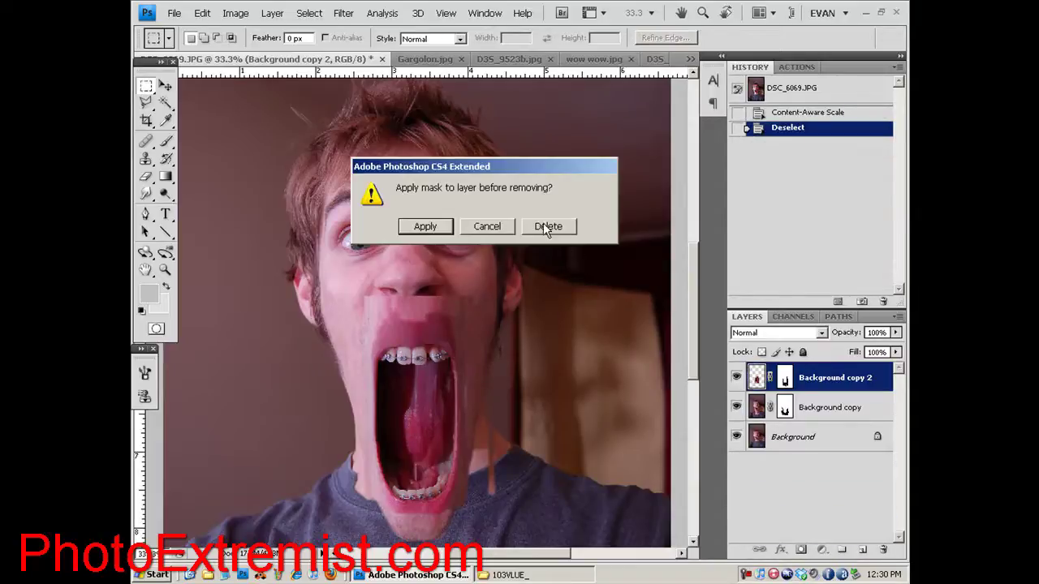
click(555, 229)
drag(757, 378, 883, 549)
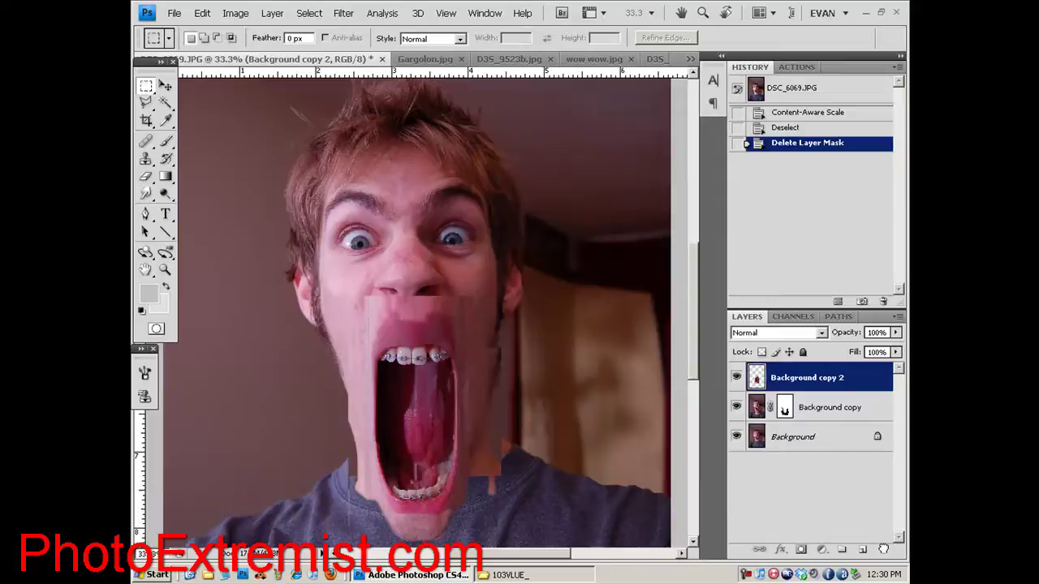
drag(828, 378, 883, 550)
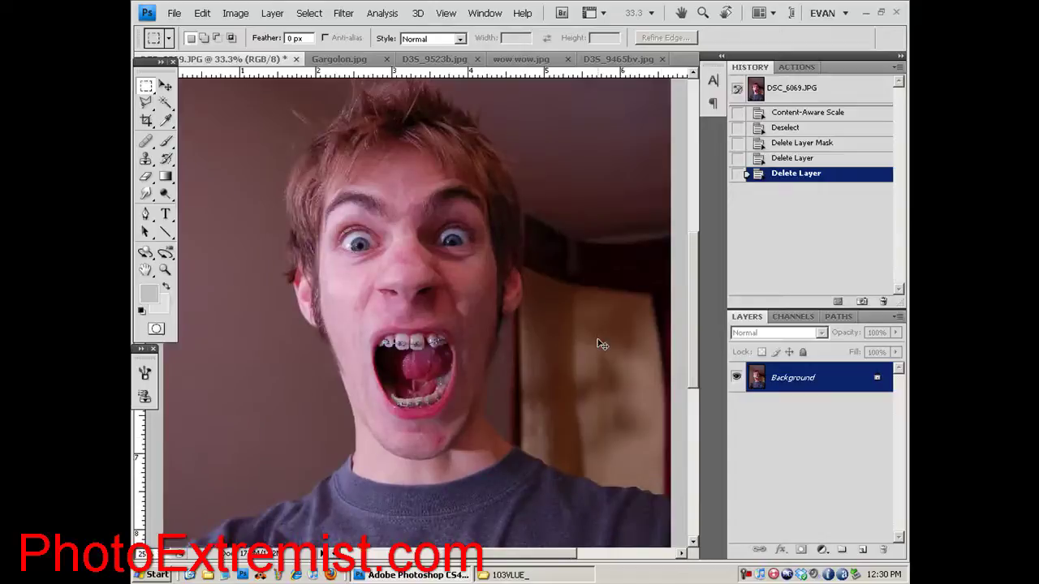
key(ctrl+minus)
Step: Make a Background copy, marquee the mouth and launch Edit > Content-Aware Scale
drag(821, 403, 865, 550)
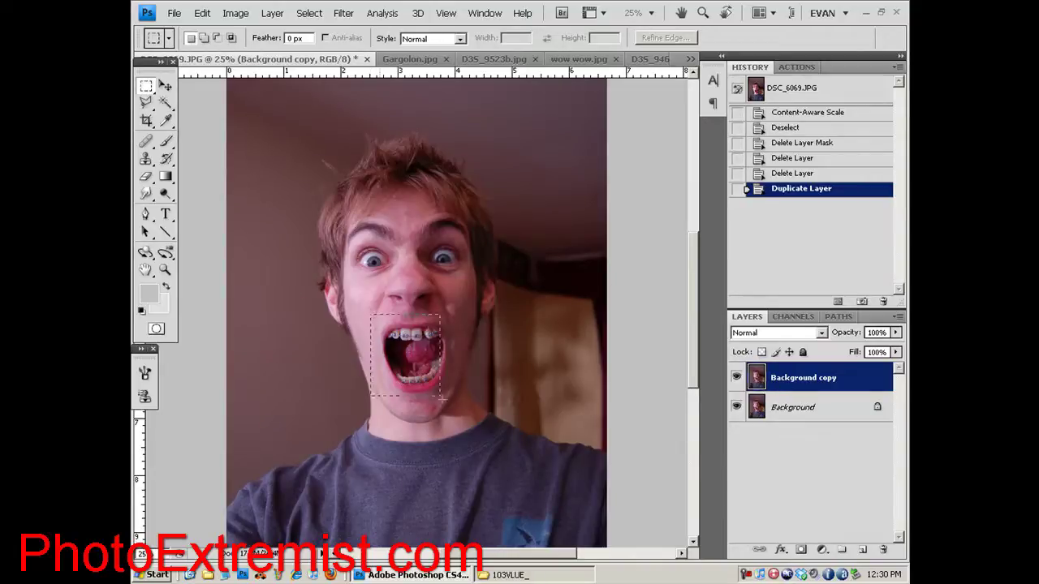
drag(441, 397, 452, 395)
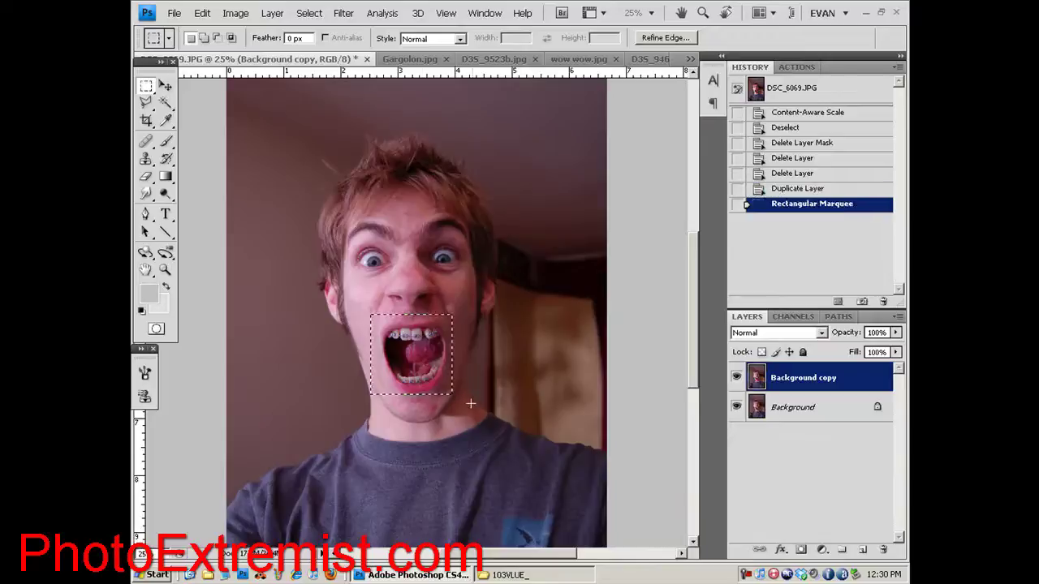
click(230, 14)
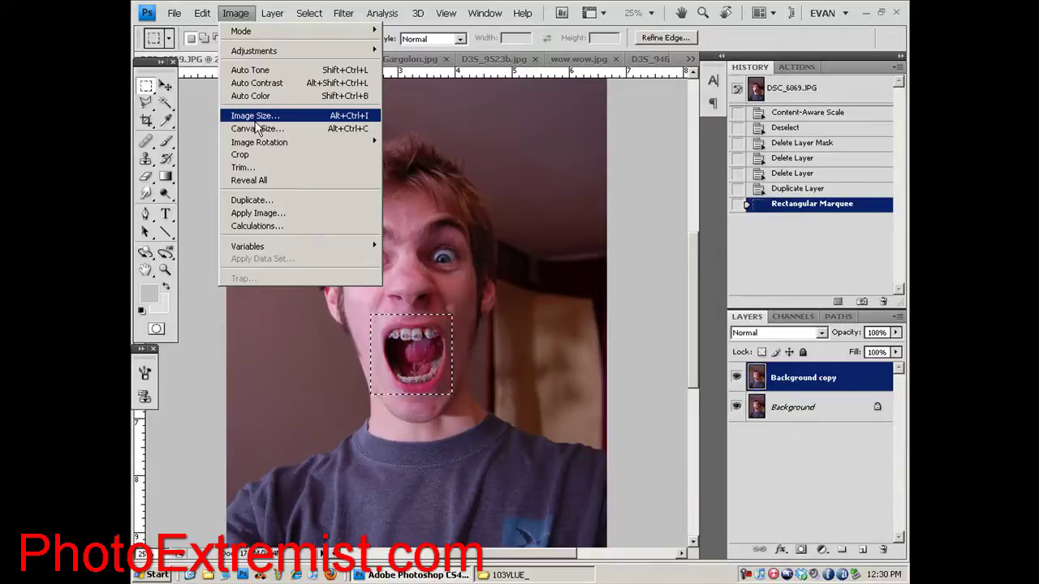
mouse_move(202, 14)
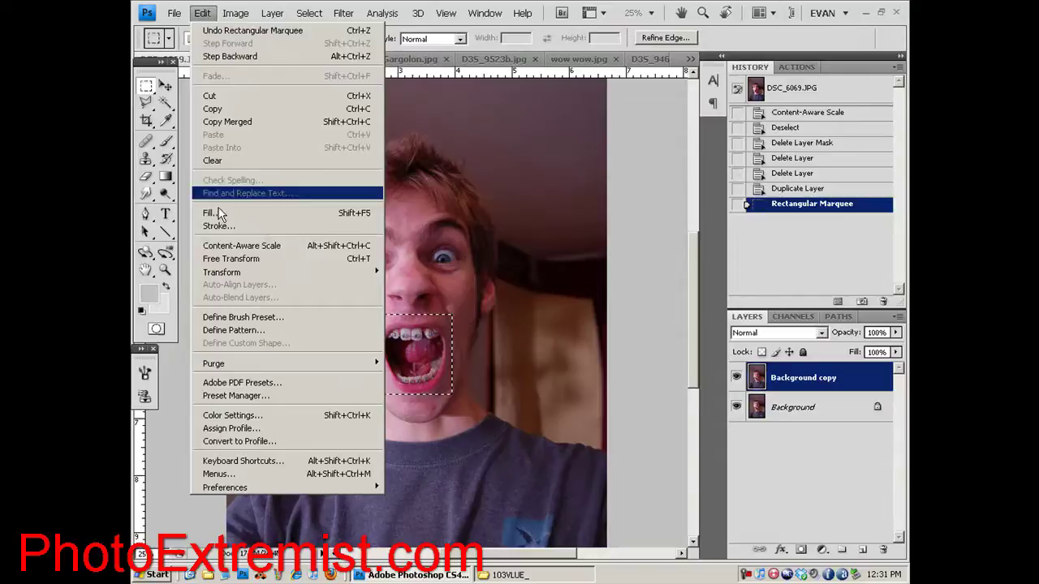
click(242, 245)
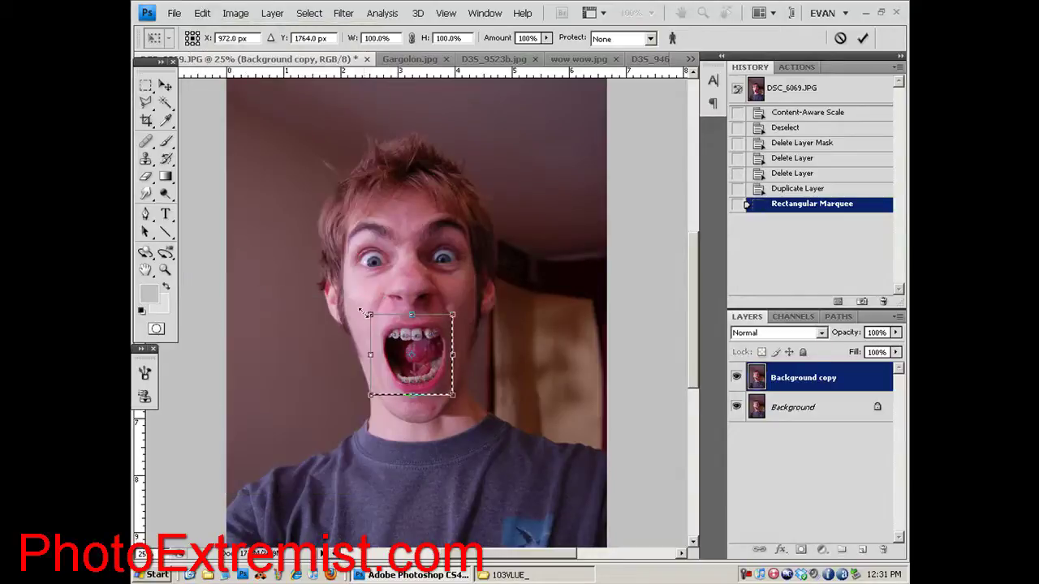
Step: Drag the scale handles up-left to 197.2% wide by 213.2% tall and apply
drag(371, 315, 294, 226)
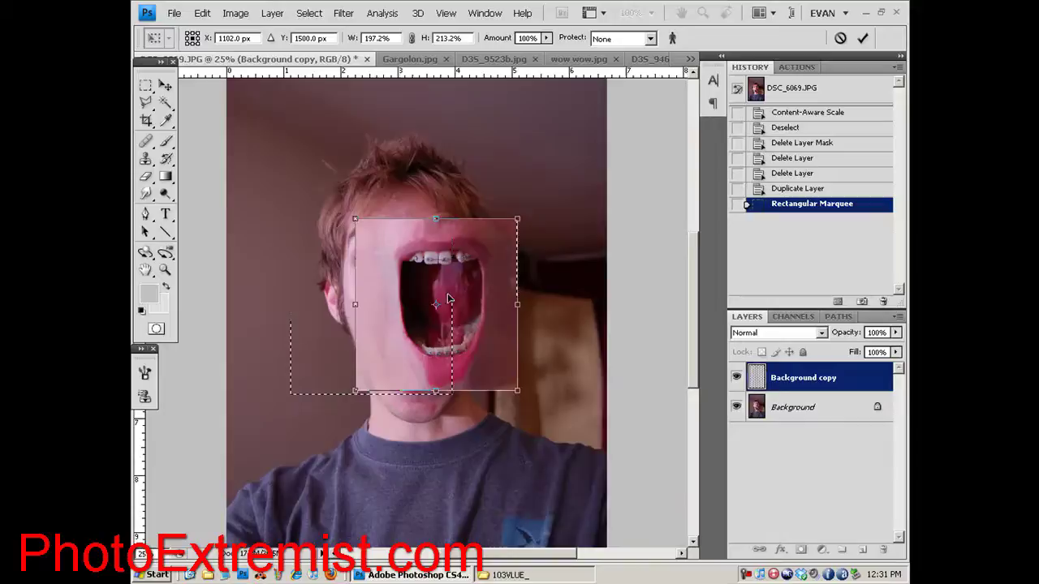
key(m)
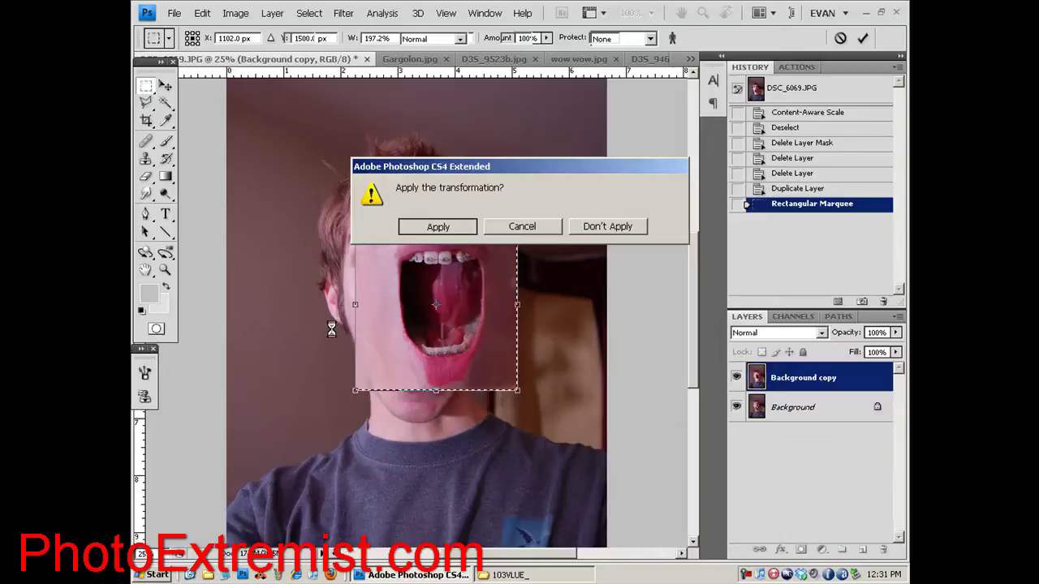
key(Return)
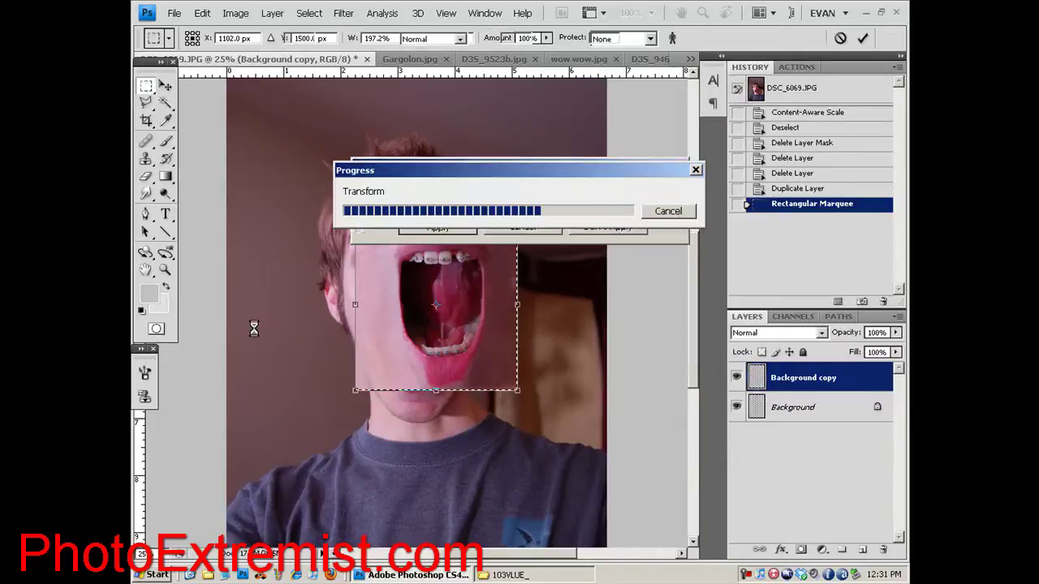
Step: Try shifting the enlarged mouth left, then revert to the Content-Aware Scale state
click(164, 86)
key(ctrl+d)
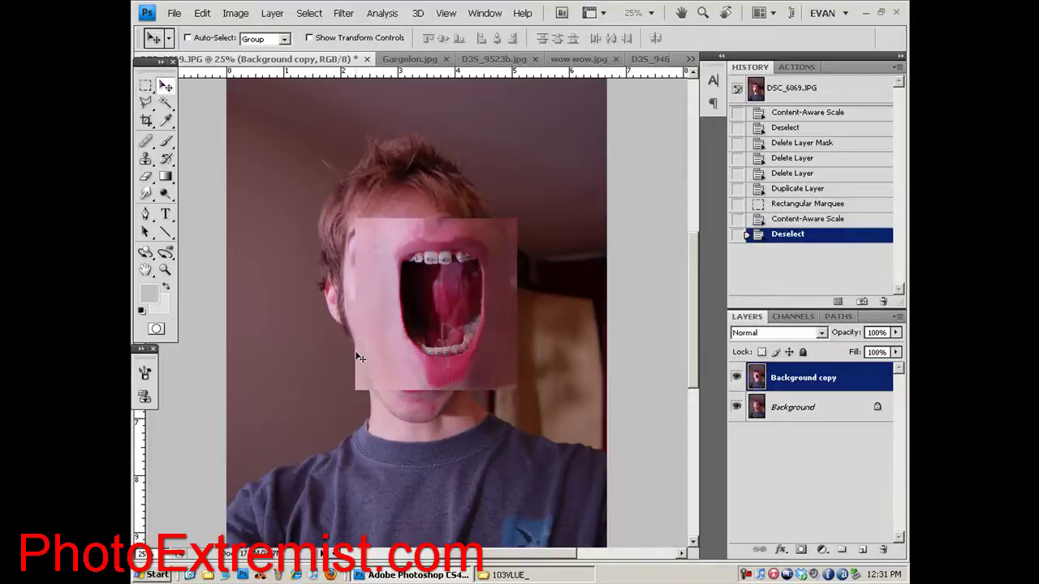
drag(437, 358, 413, 359)
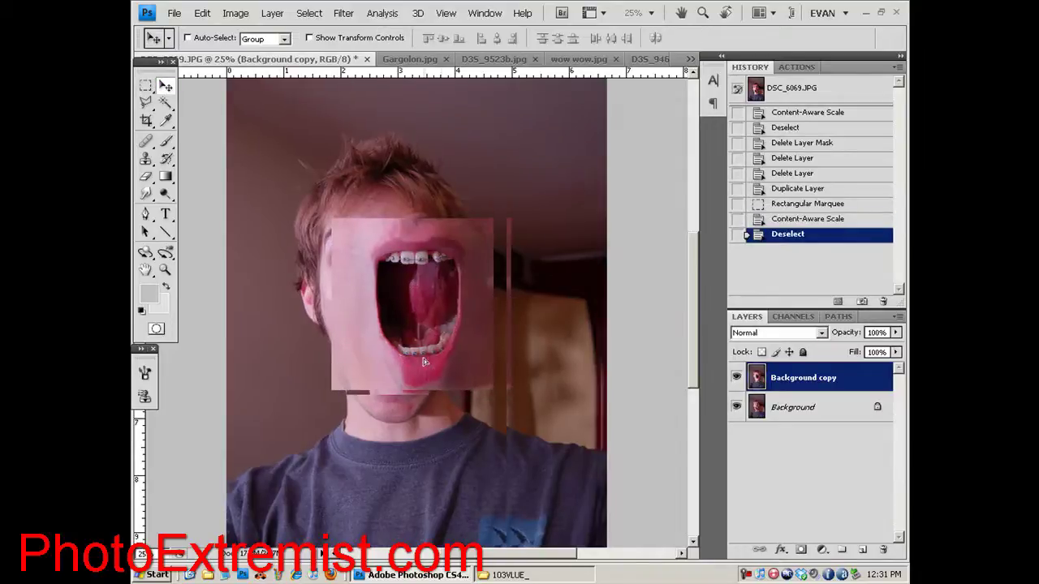
click(792, 219)
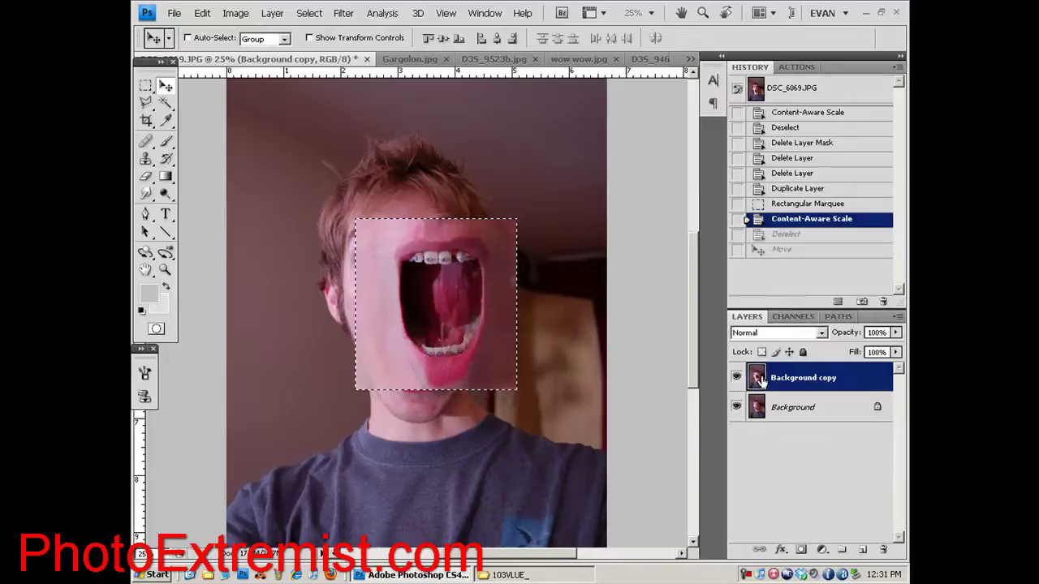
click(146, 85)
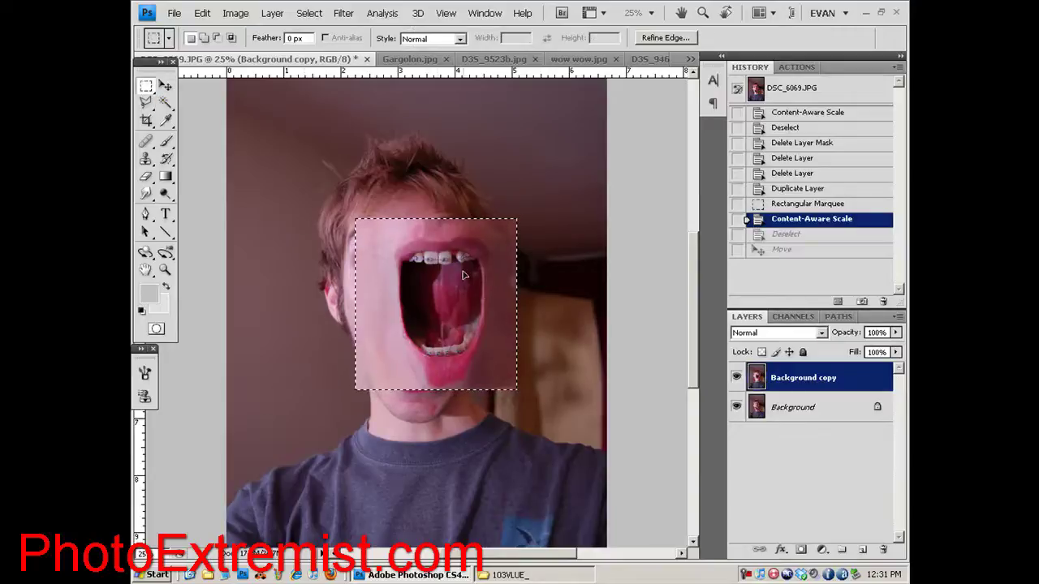
Step: Delete everything outside the mouth square and move the patch left and down onto the face
right_click(439, 266)
click(476, 281)
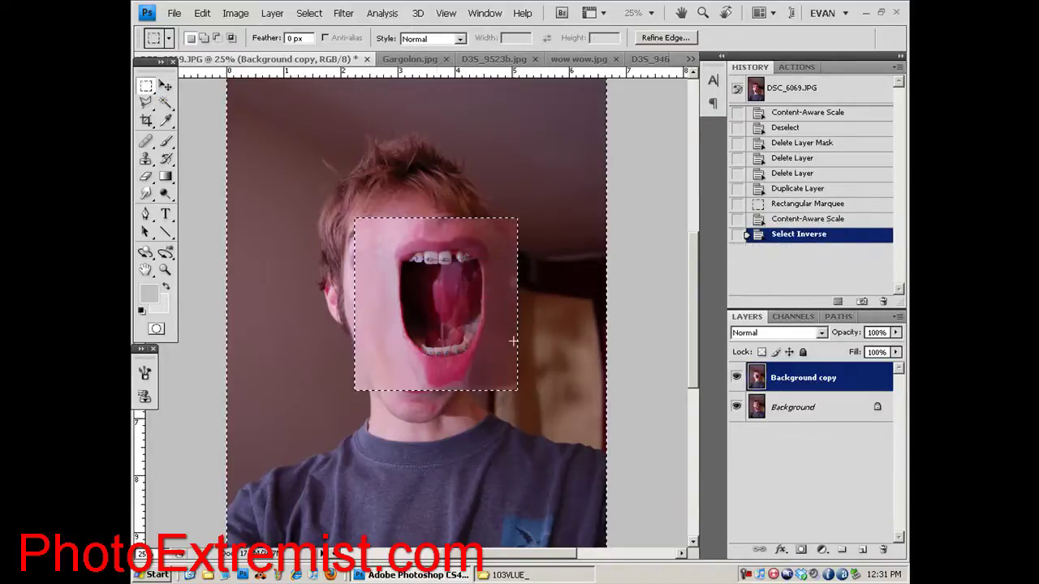
key(Delete)
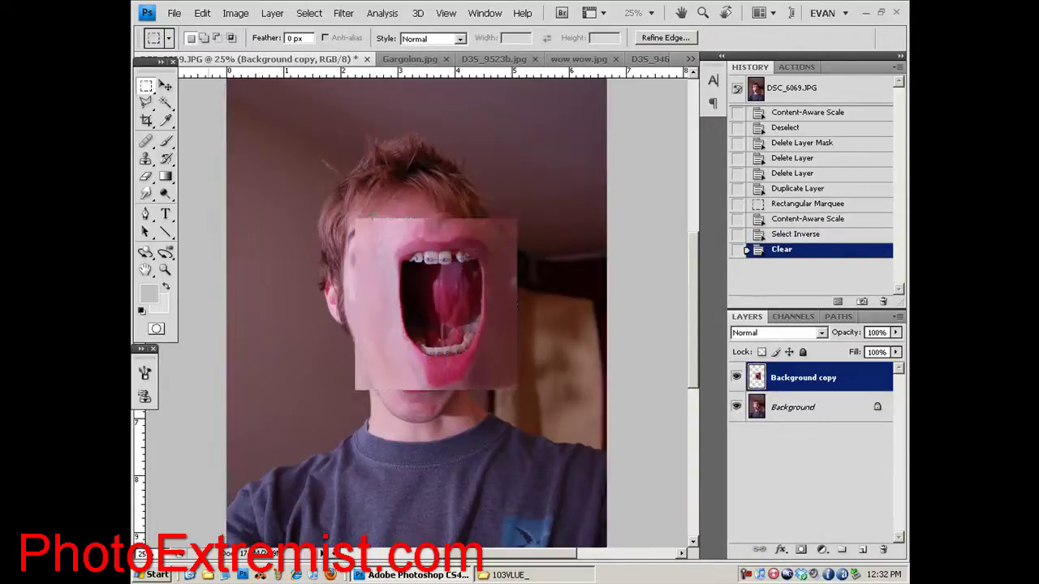
key(ctrl+d)
key(v)
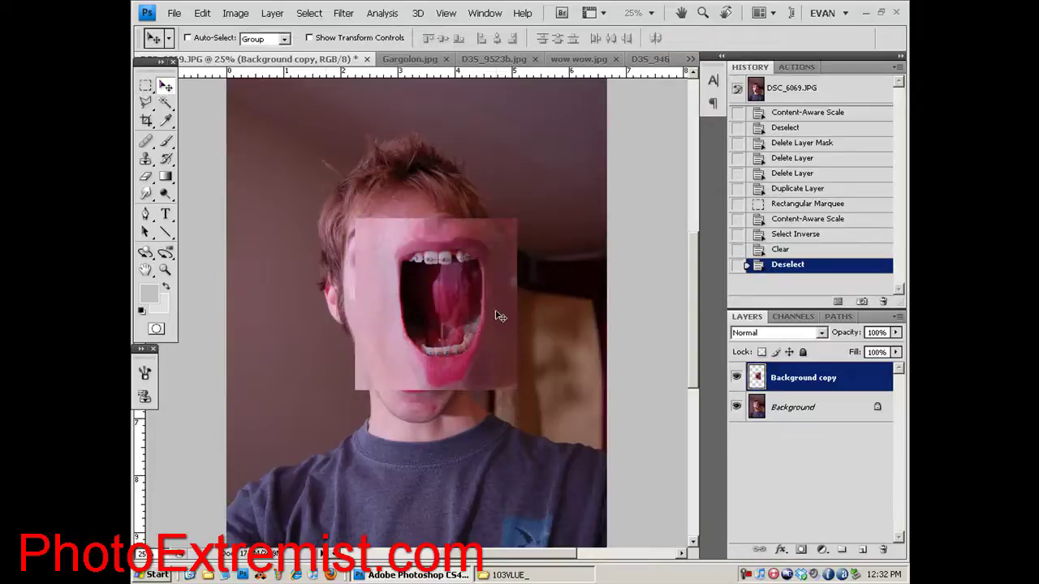
drag(500, 316, 467, 333)
Step: Add a layer mask and set up a 139 px brush at 100% opacity
click(801, 549)
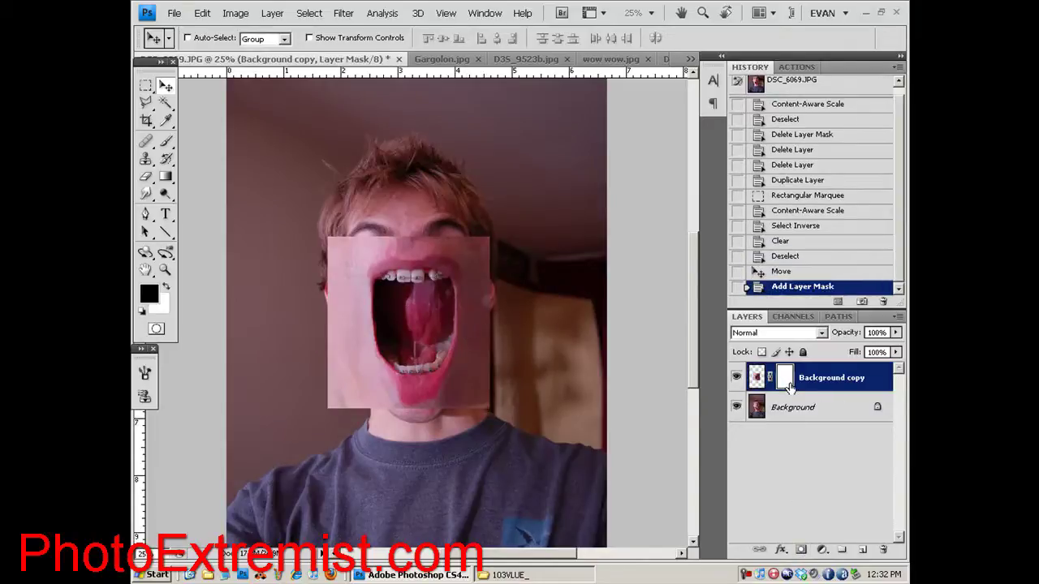
click(166, 141)
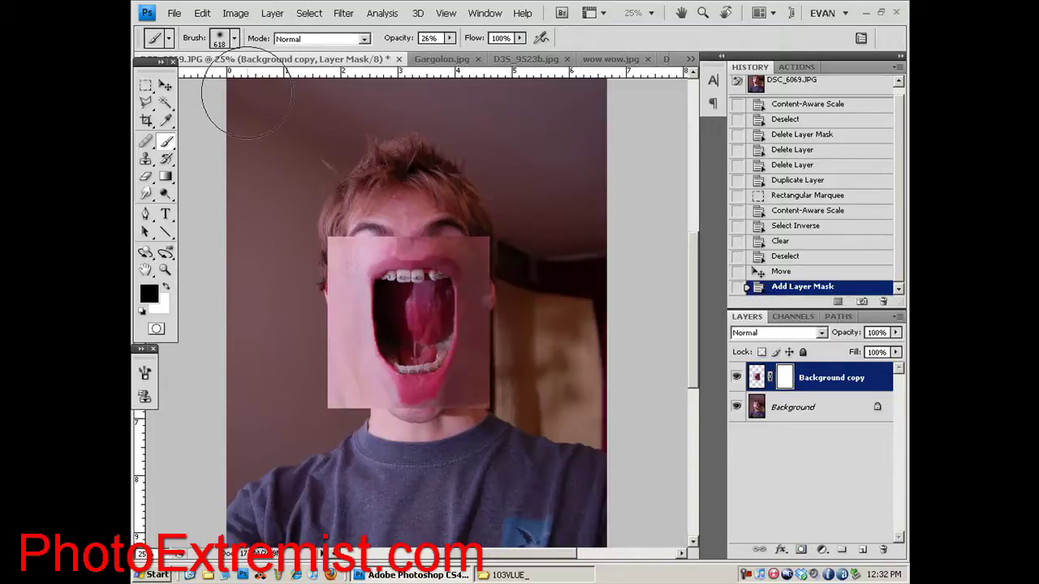
click(234, 39)
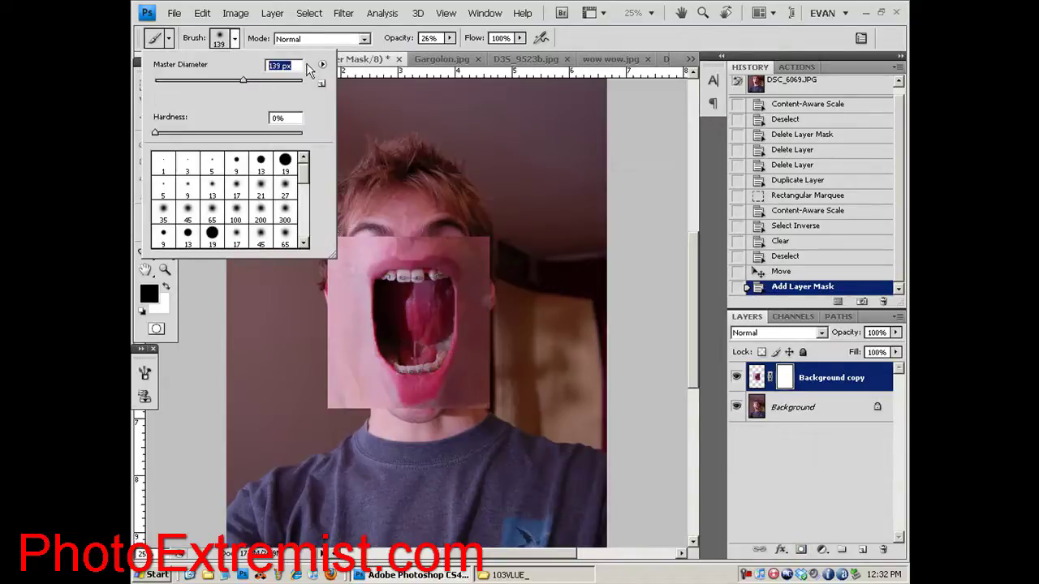
click(332, 283)
drag(333, 244, 337, 406)
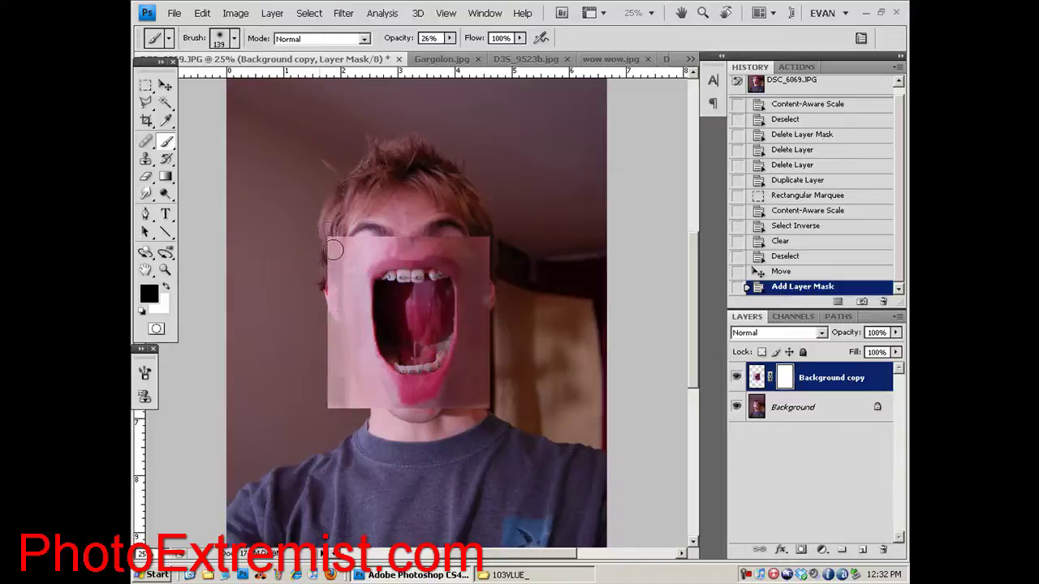
click(449, 38)
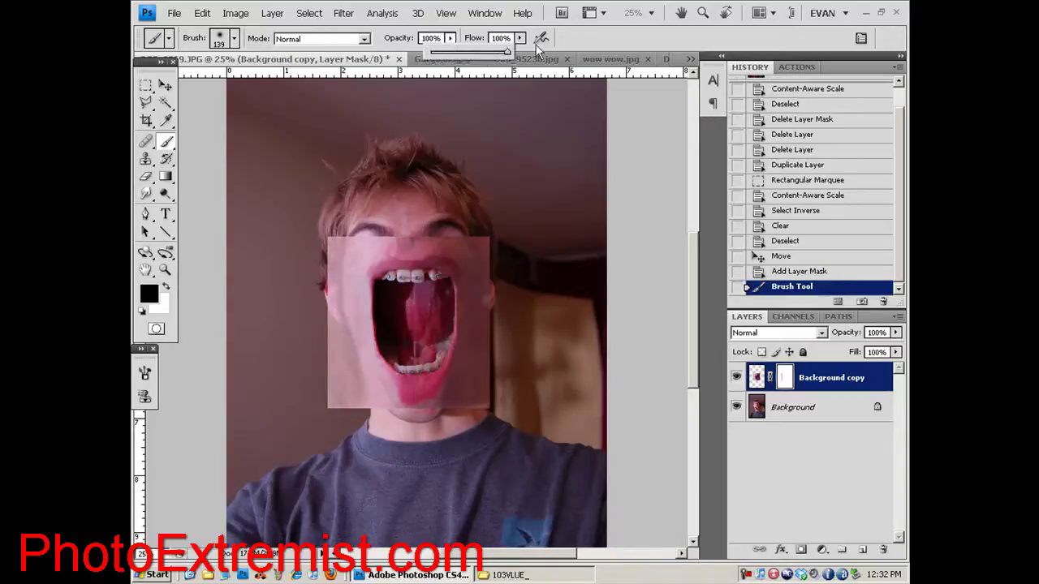
Step: Paint black on the mask along the square's edges, eyes and chin to reveal the face
mouse_move(365, 242)
mouse_down()
mouse_move(325, 302)
mouse_move(340, 359)
mouse_move(331, 362)
mouse_move(343, 303)
mouse_move(328, 460)
mouse_up()
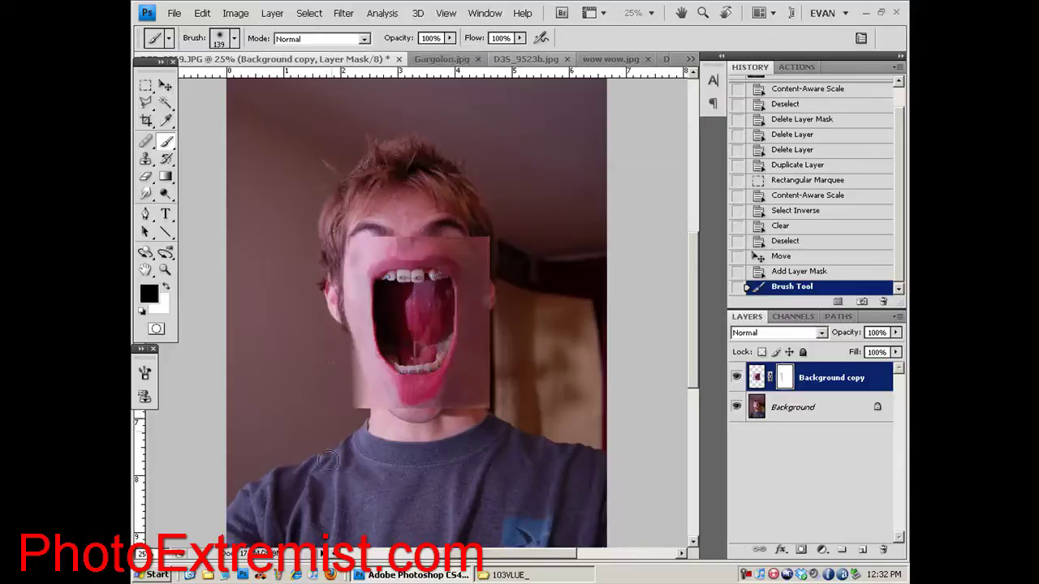
drag(362, 394, 365, 369)
mouse_move(351, 292)
mouse_down()
mouse_move(360, 237)
mouse_move(358, 259)
mouse_move(384, 241)
mouse_move(455, 242)
mouse_move(474, 261)
mouse_move(474, 369)
mouse_up()
drag(482, 239, 489, 375)
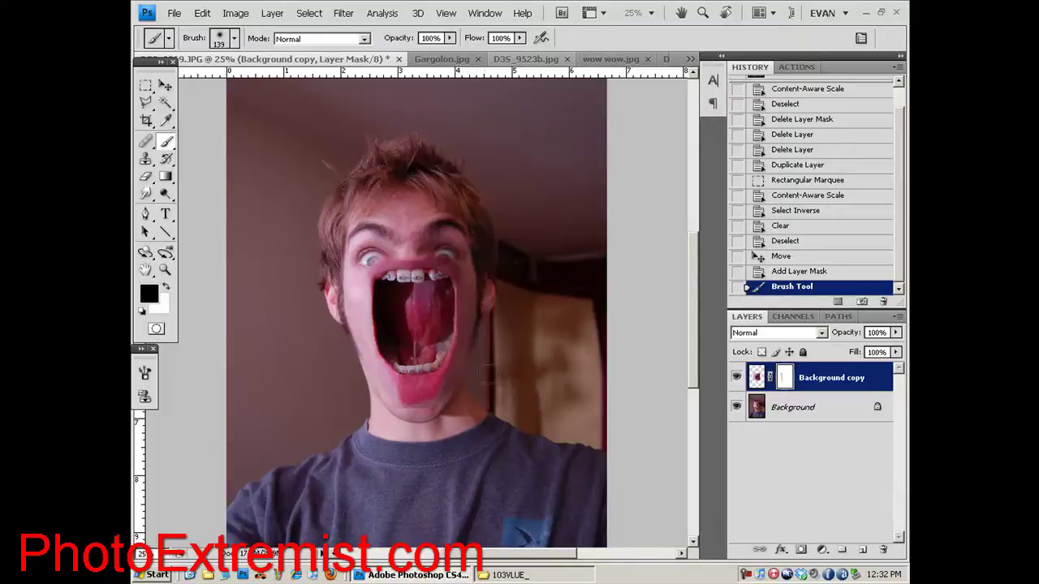
drag(383, 406, 456, 383)
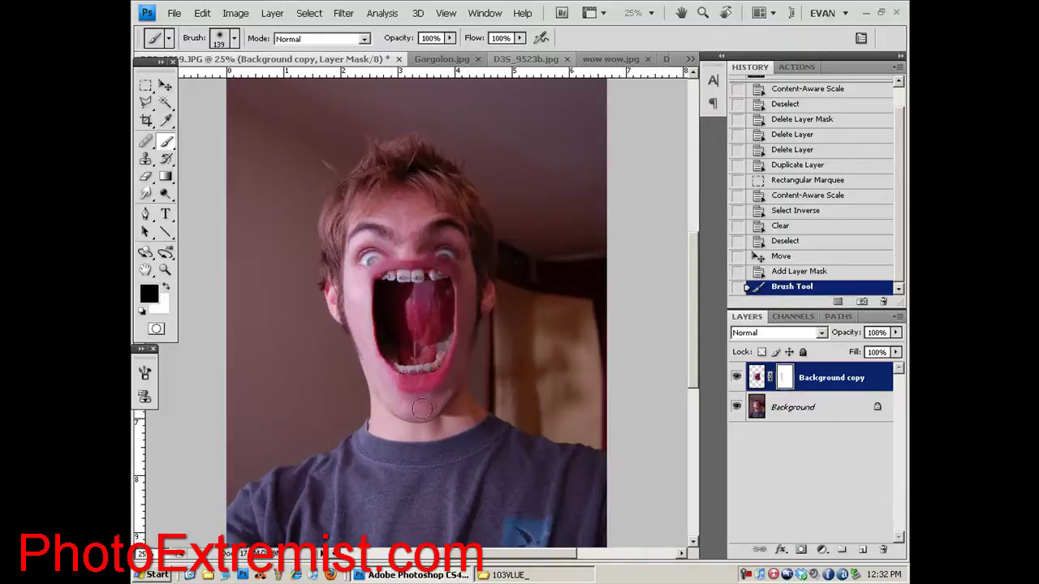
drag(388, 233, 343, 247)
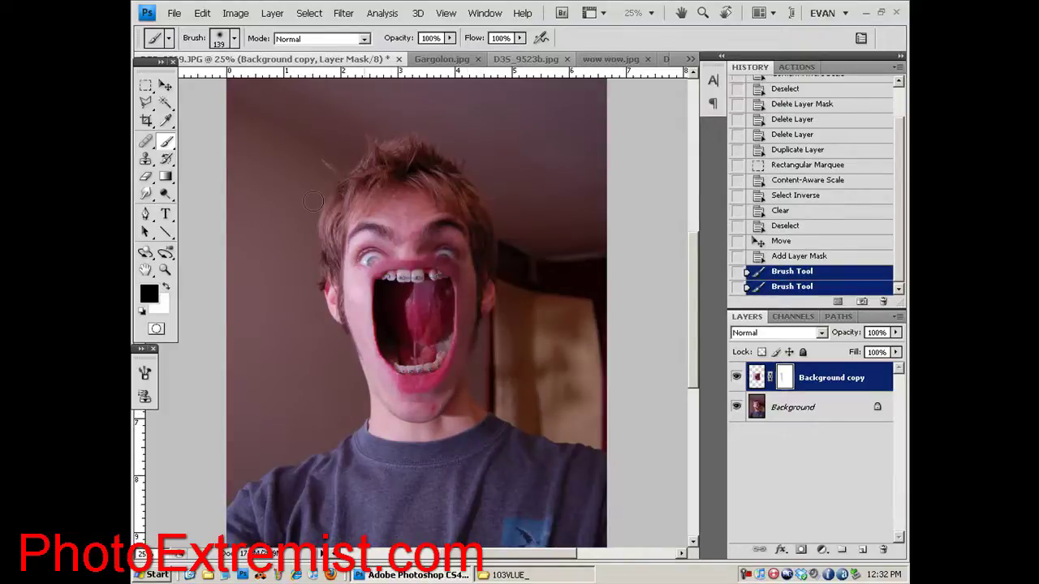
Step: Nudge the masked mouth layer slightly higher on the face
key(v)
drag(421, 334, 414, 350)
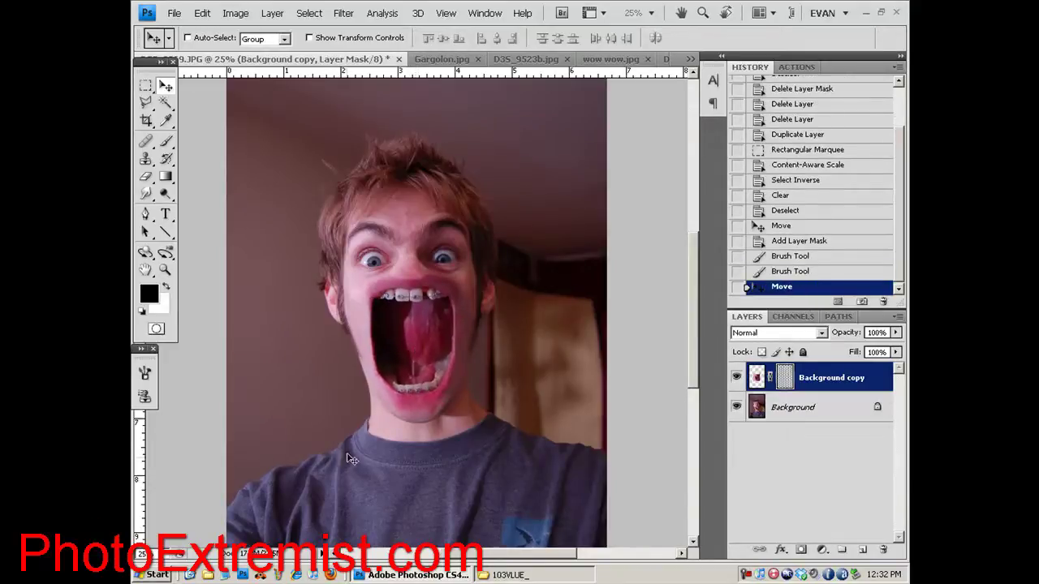
click(166, 142)
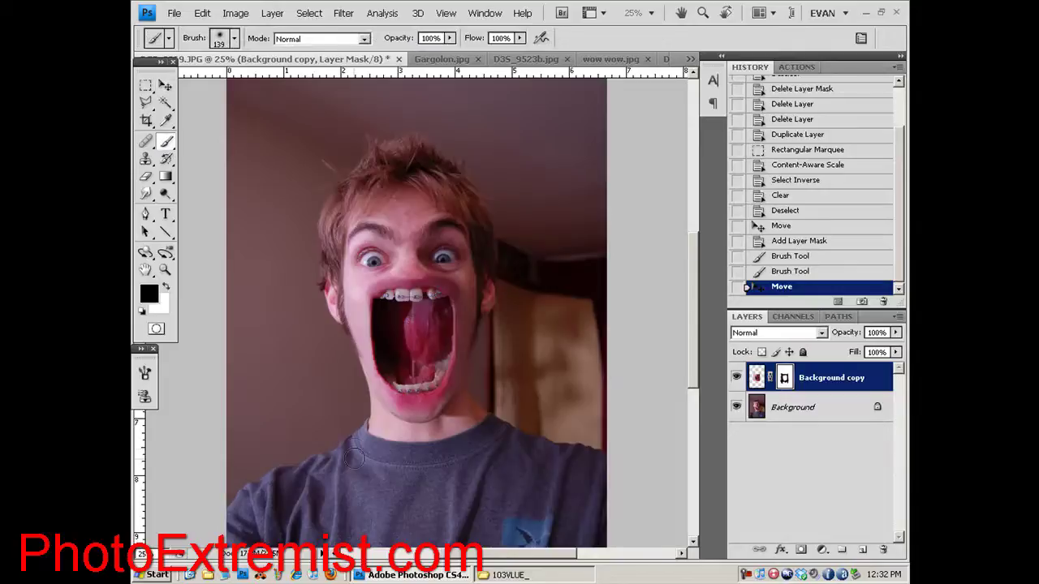
Step: Float the document window, then dock it back among the tabs
drag(243, 60, 244, 42)
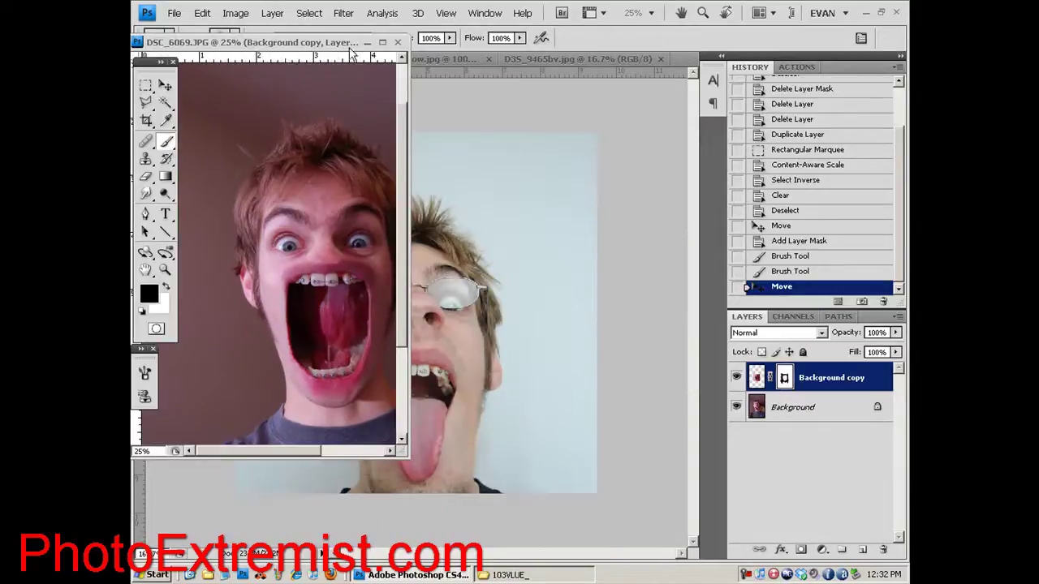
click(382, 41)
click(881, 9)
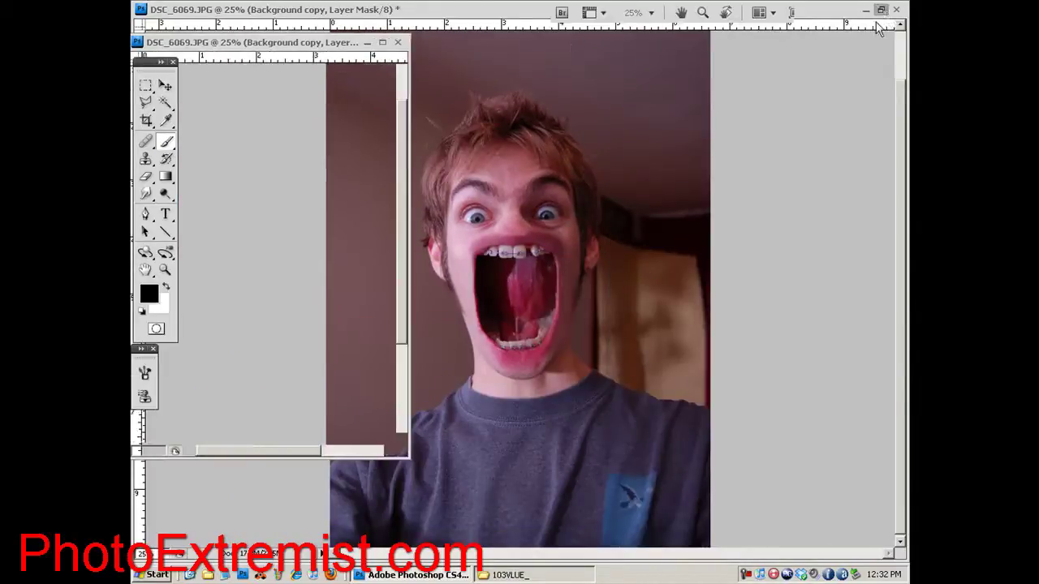
drag(383, 69, 420, 60)
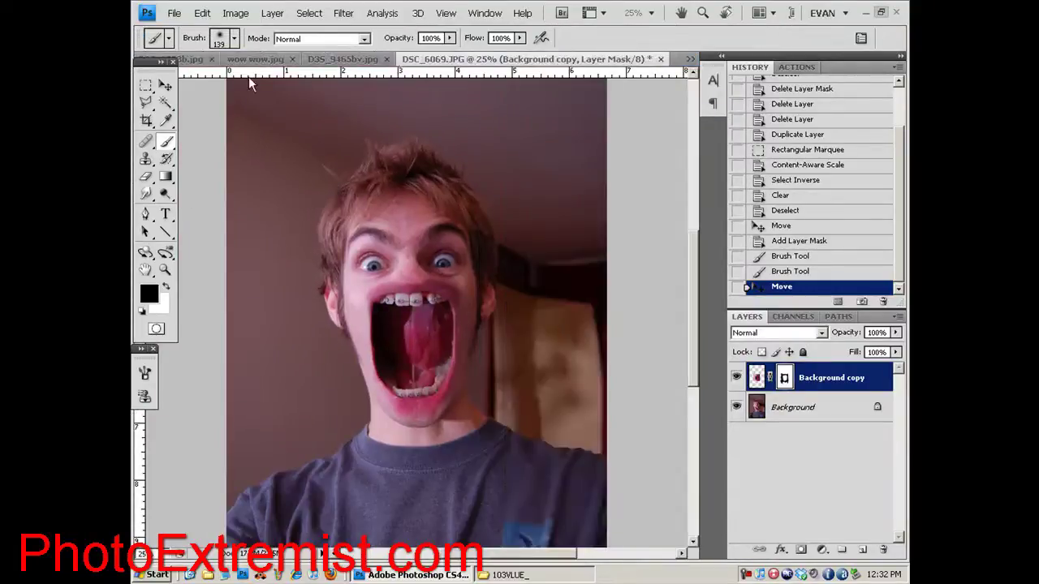
Step: Repaint the jaw and cheek mask edges at 34% hardness, then revert to the Deselect state
click(234, 38)
drag(215, 133, 206, 136)
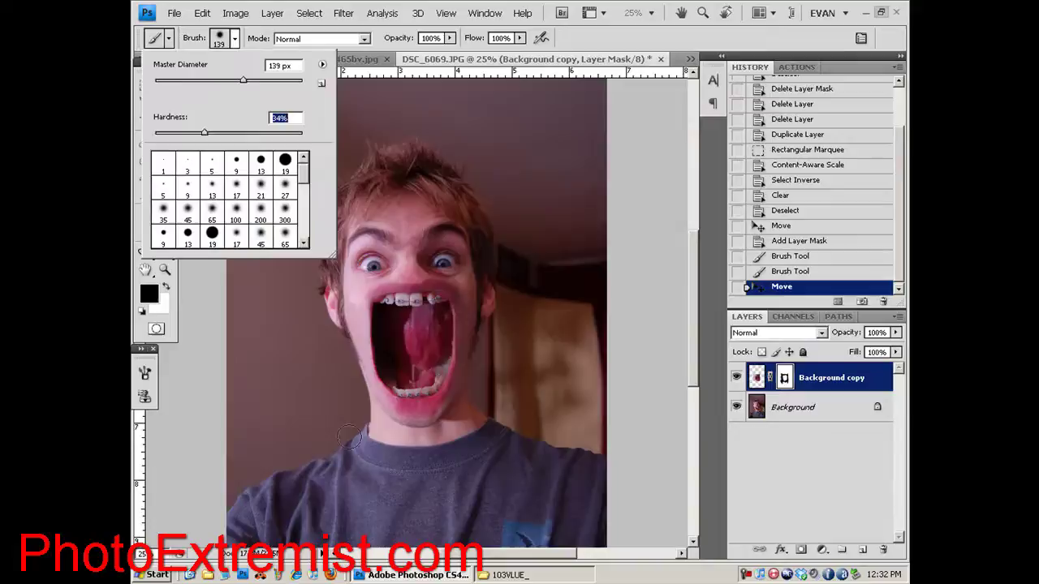
key(Return)
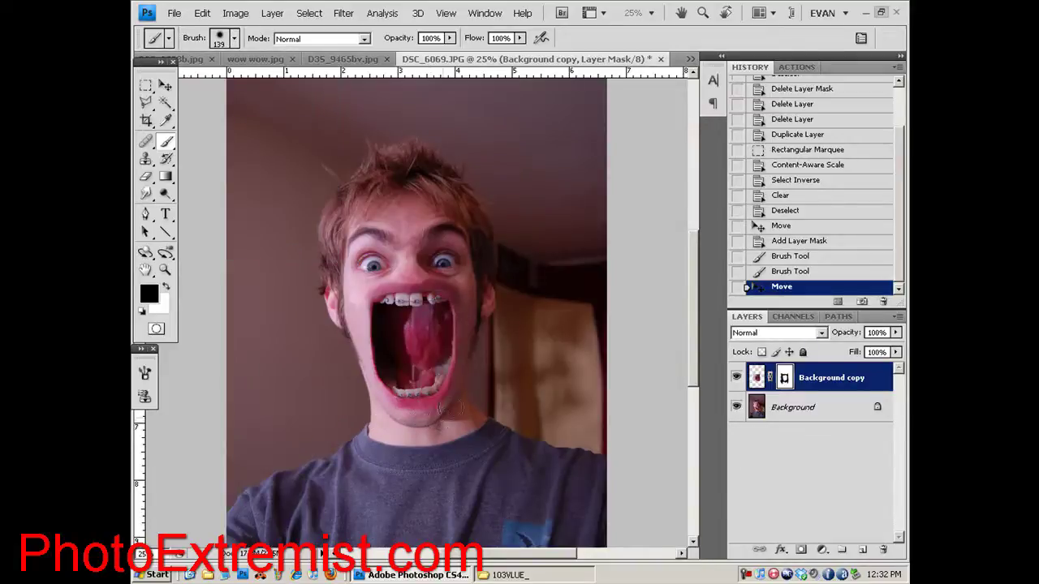
mouse_move(378, 418)
mouse_down()
mouse_move(462, 423)
mouse_move(469, 396)
mouse_up()
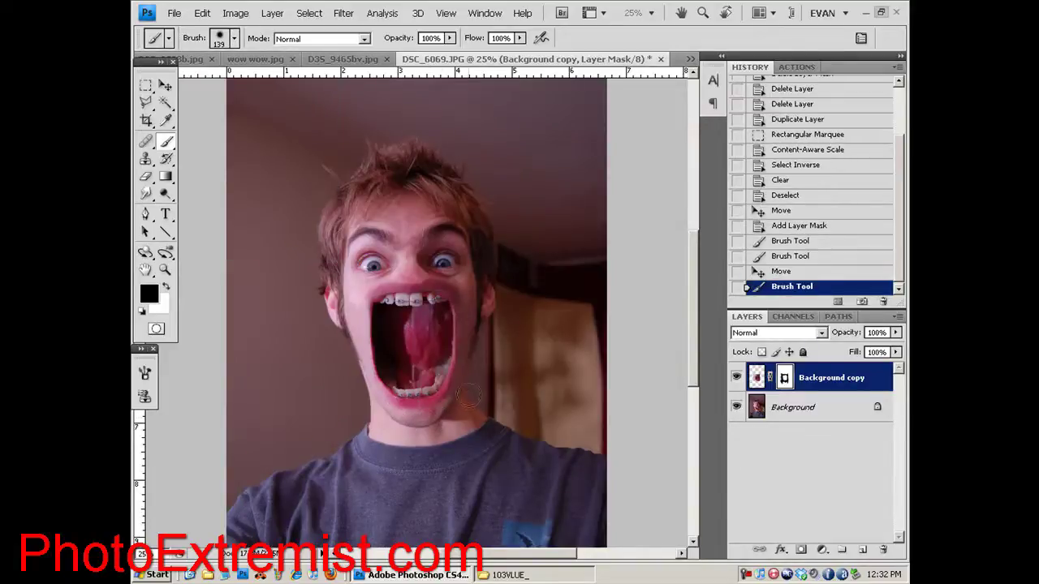
drag(479, 341, 474, 303)
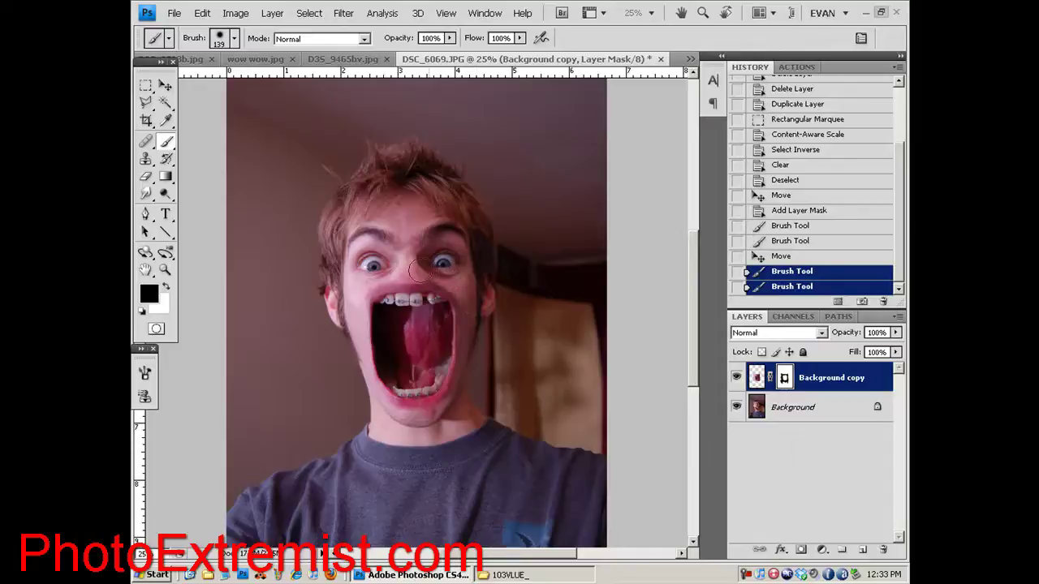
drag(352, 304, 295, 353)
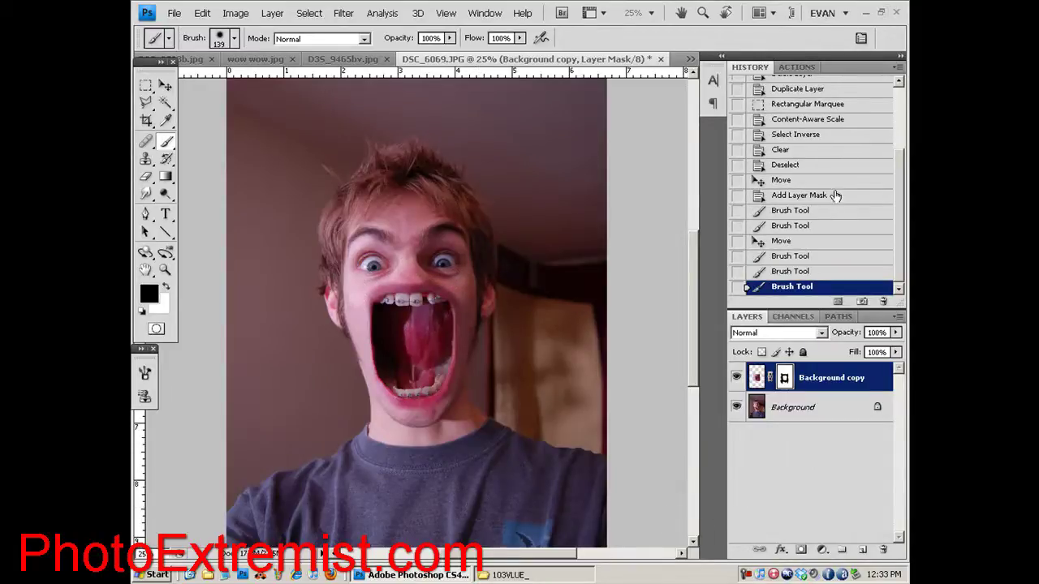
click(832, 167)
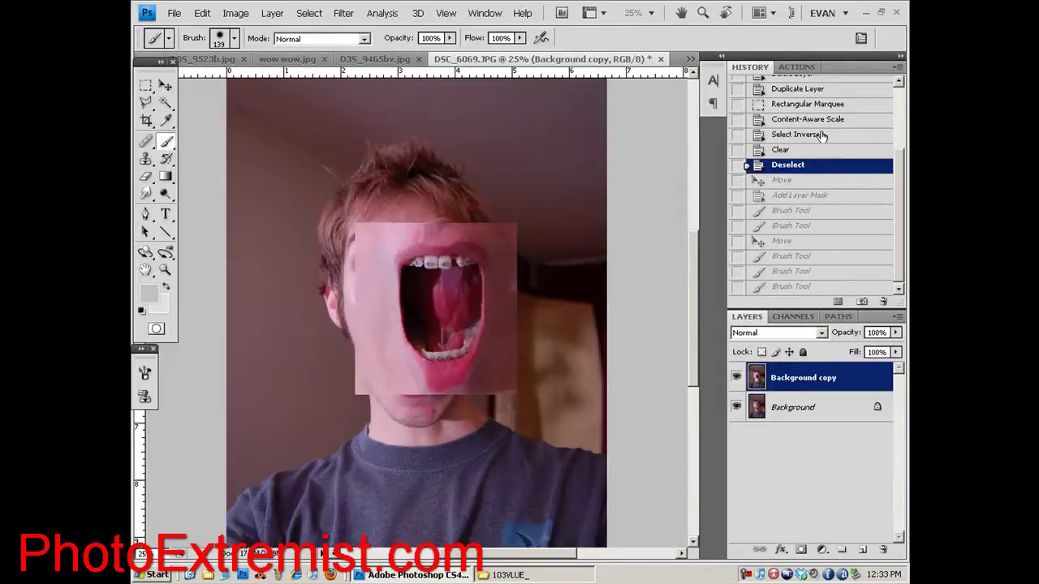
Step: Step back to the inverted selection, delete the Background copy and start a fresh copy
click(822, 135)
drag(784, 381, 883, 549)
drag(770, 378, 861, 550)
click(145, 85)
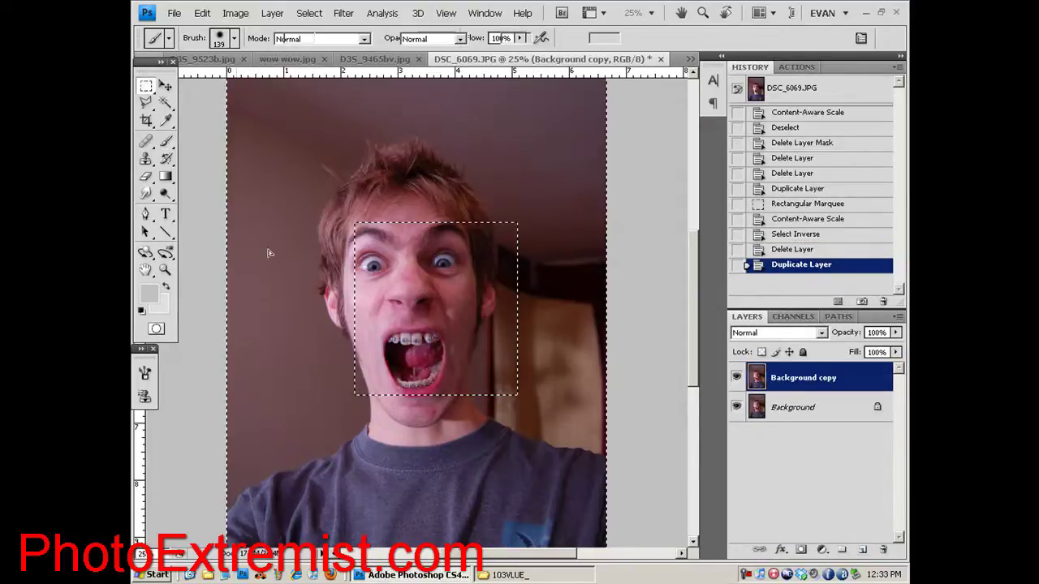
click(279, 193)
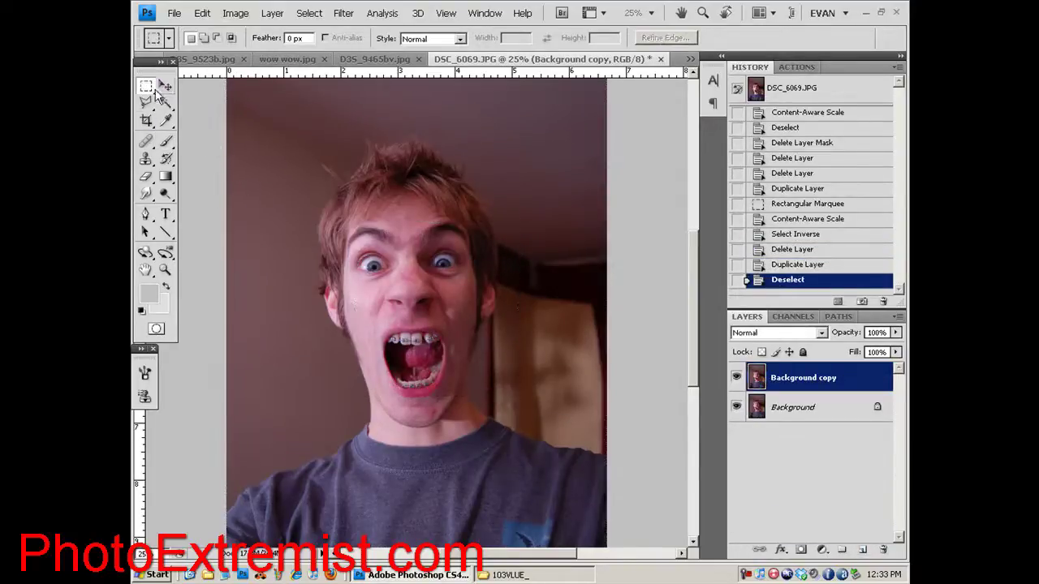
Step: Free-transform a marquee around the mouth to 218.3%, slide it right, apply and deselect
drag(369, 318, 452, 402)
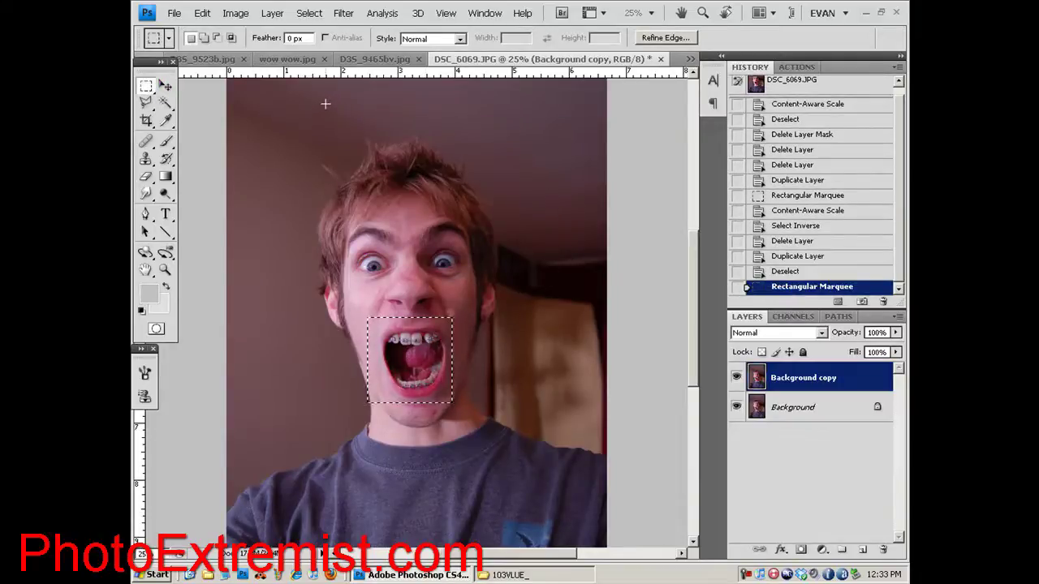
key(ctrl+t)
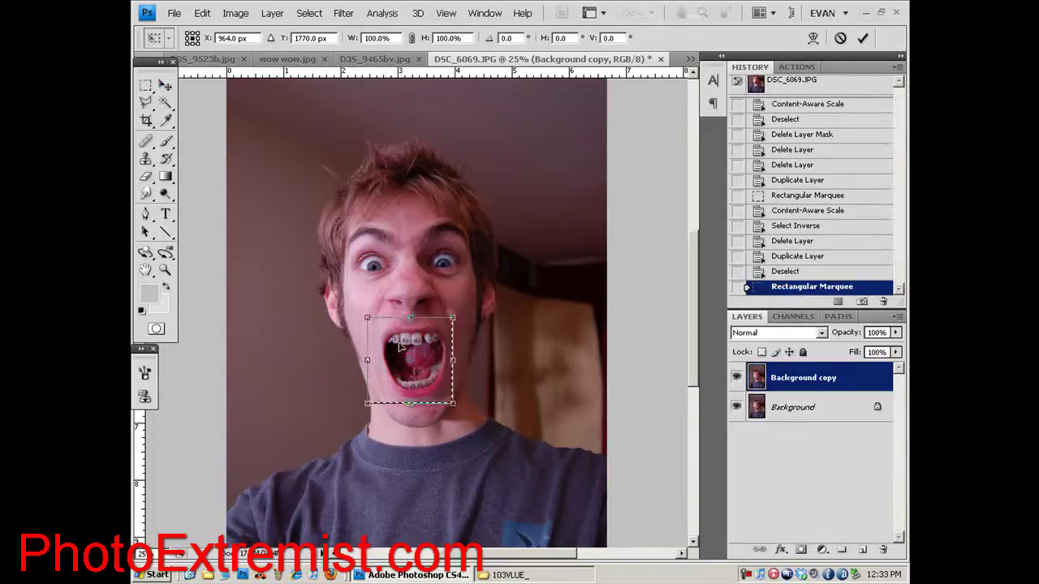
drag(366, 316, 286, 195)
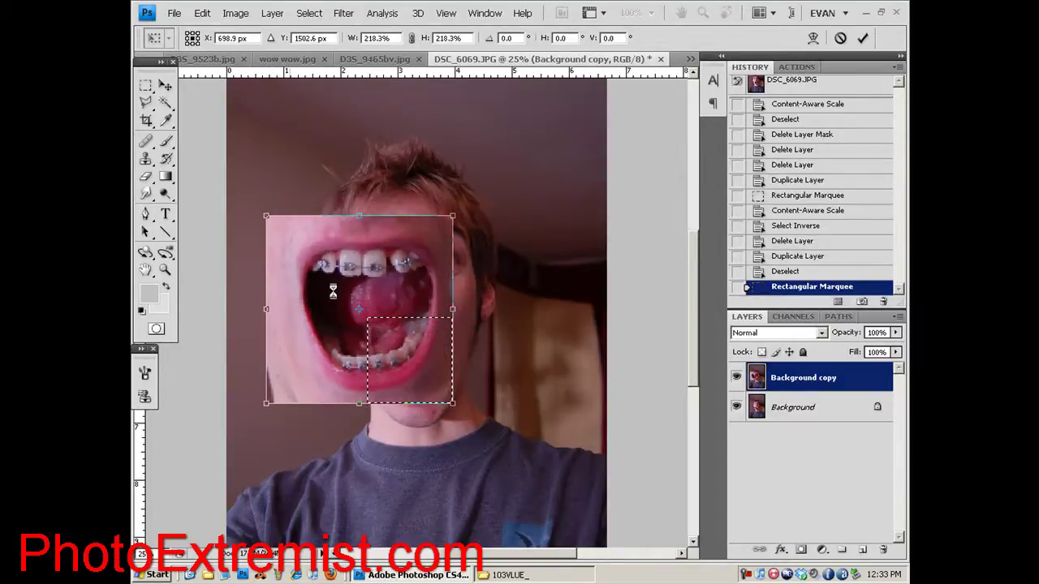
drag(340, 301, 387, 301)
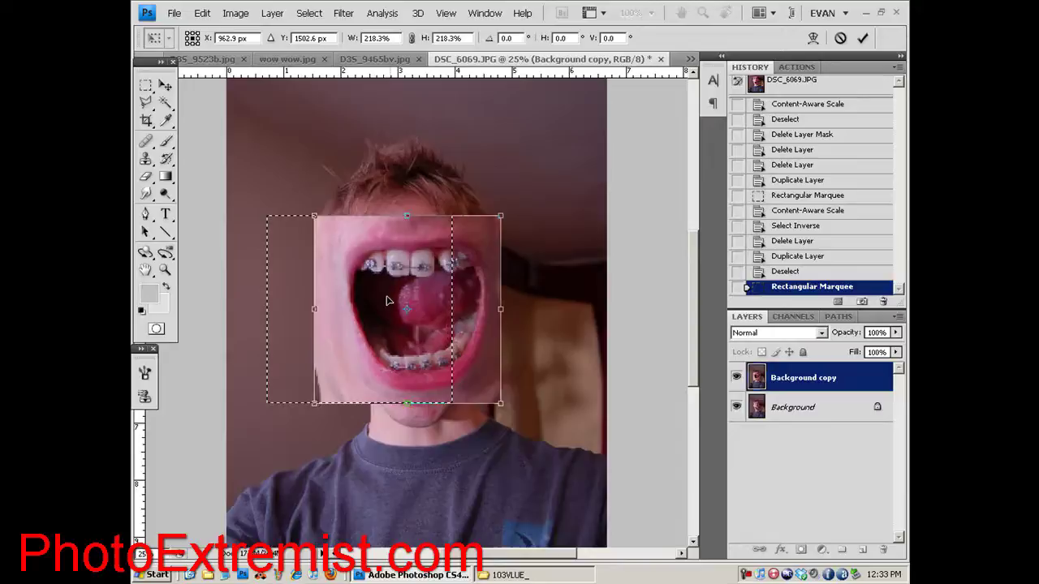
key(m)
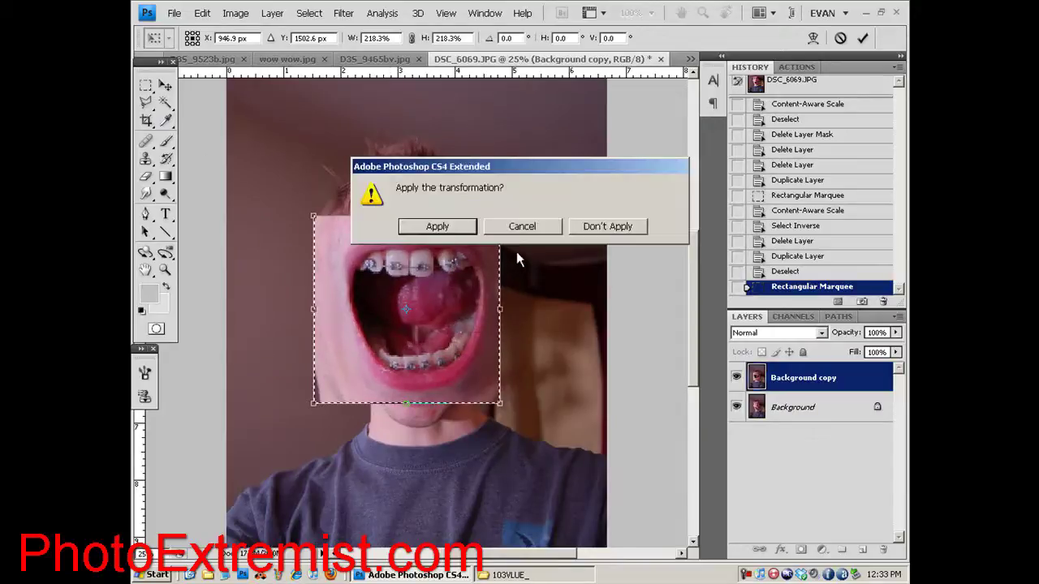
click(455, 227)
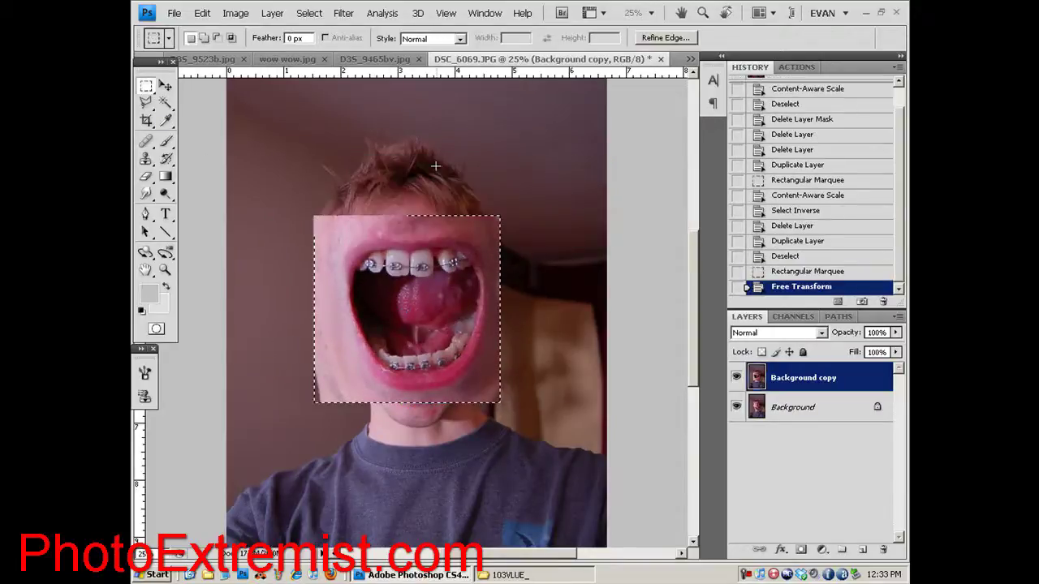
key(ctrl+d)
Step: Mask the new patch's left edge and top lip in black, then move the layer up-left
click(165, 142)
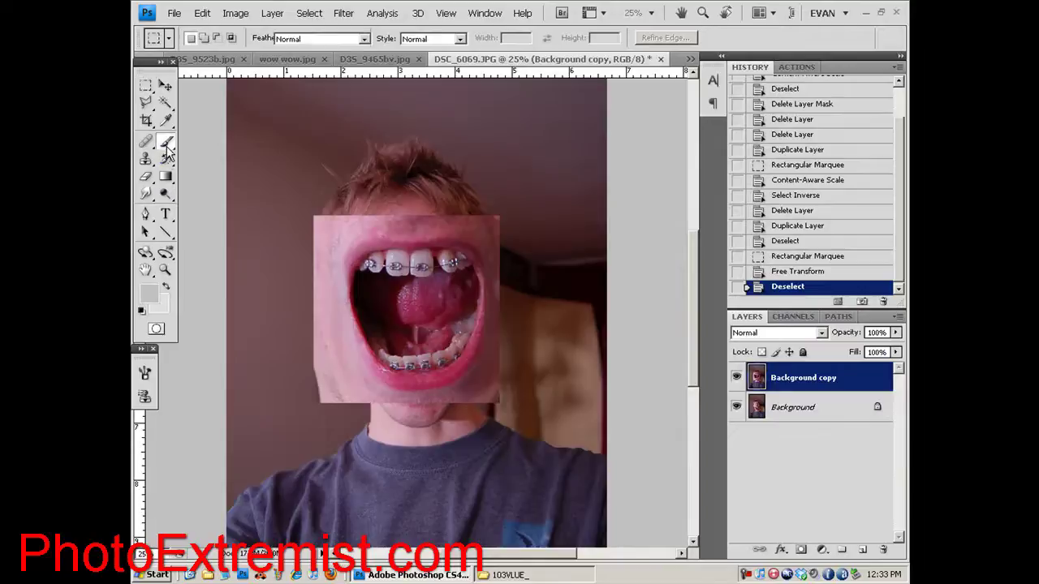
click(800, 549)
key(d)
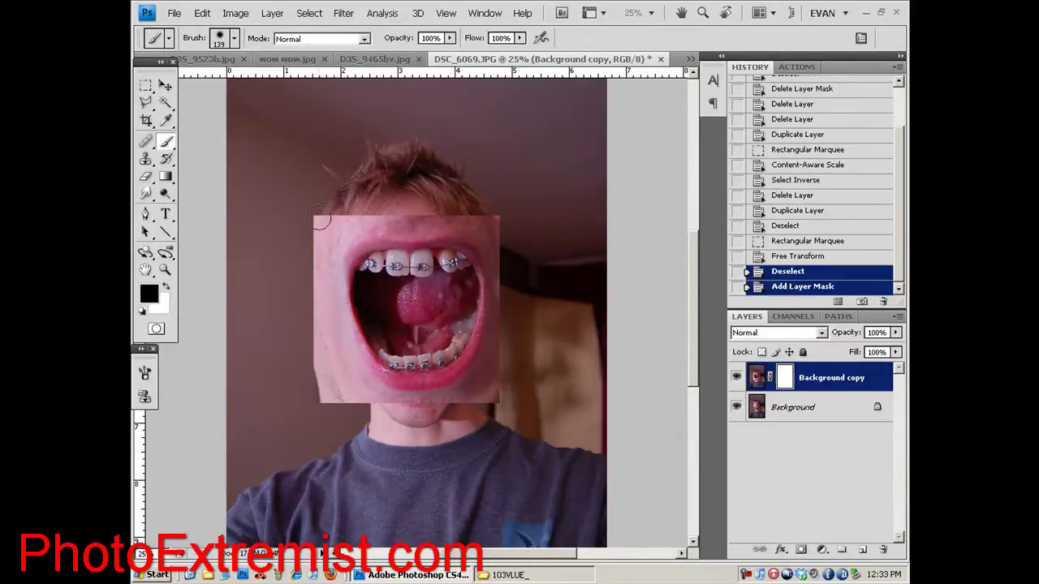
mouse_move(323, 218)
mouse_down()
mouse_move(311, 381)
mouse_move(361, 389)
mouse_move(341, 376)
mouse_move(319, 302)
mouse_move(342, 228)
mouse_move(425, 217)
mouse_move(491, 222)
mouse_move(502, 256)
mouse_move(489, 373)
mouse_move(427, 438)
mouse_move(379, 404)
mouse_move(506, 369)
mouse_up()
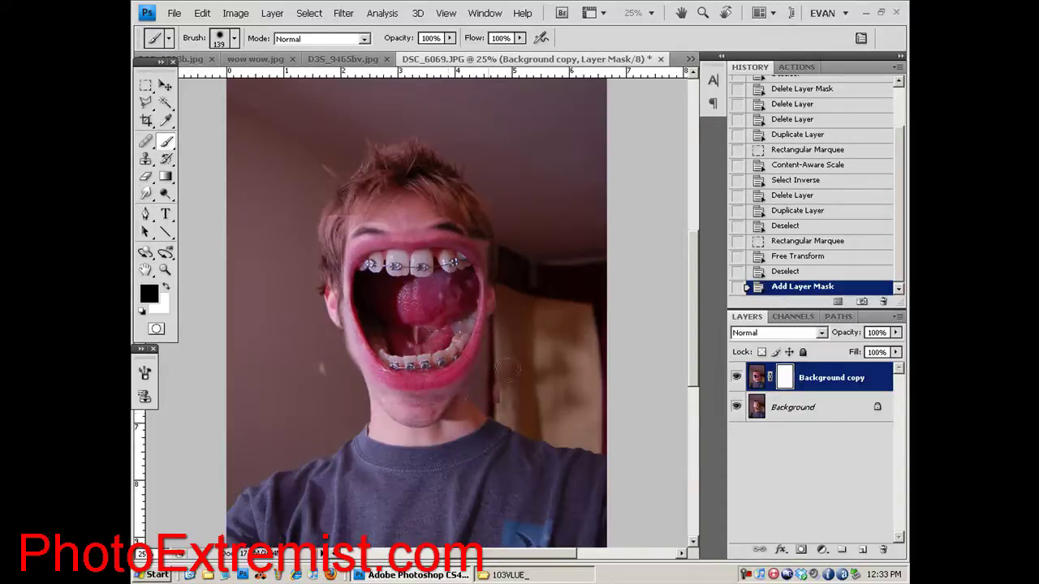
drag(367, 232, 480, 247)
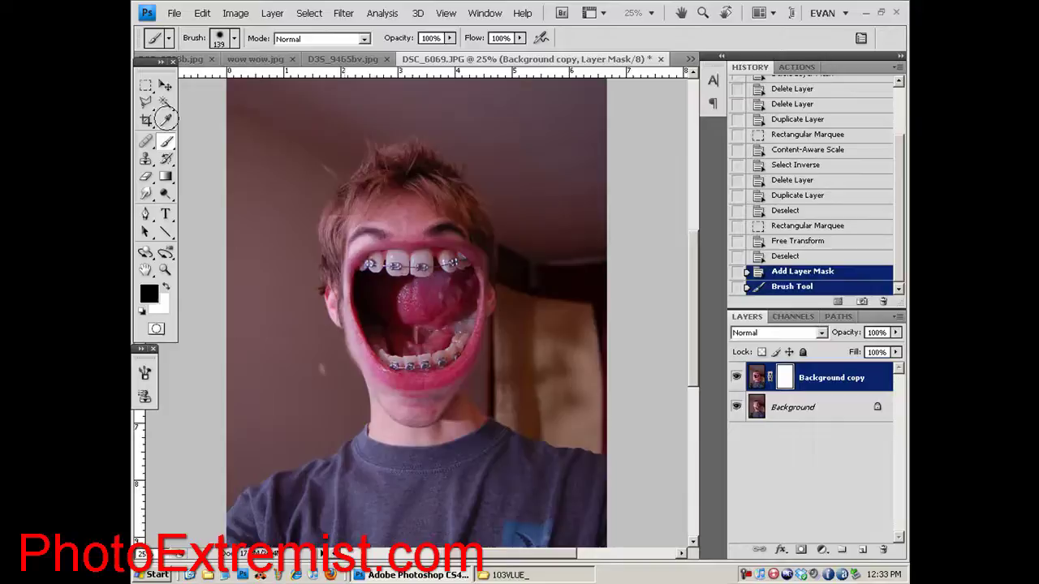
click(165, 86)
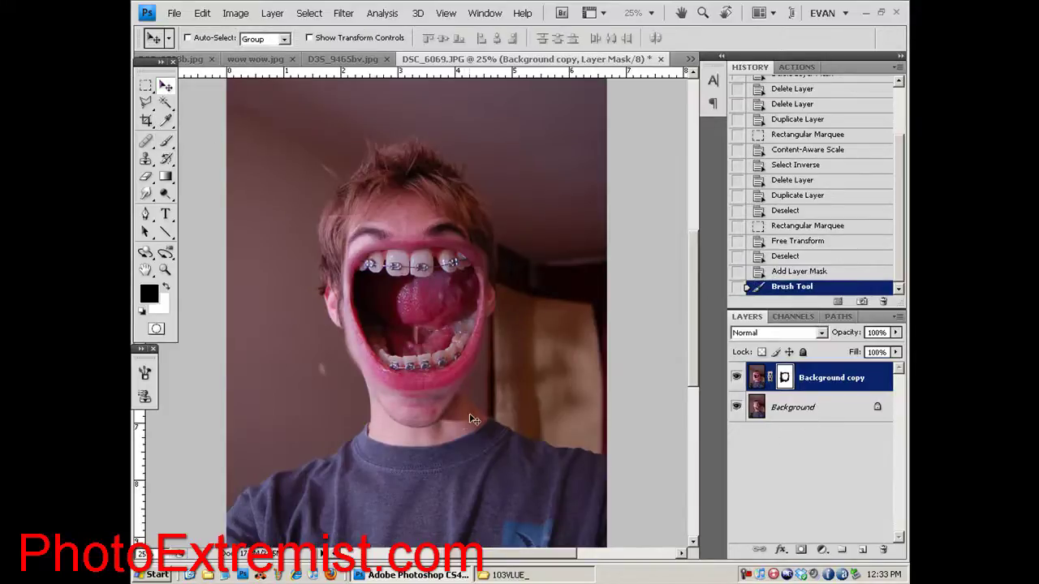
drag(479, 422, 454, 405)
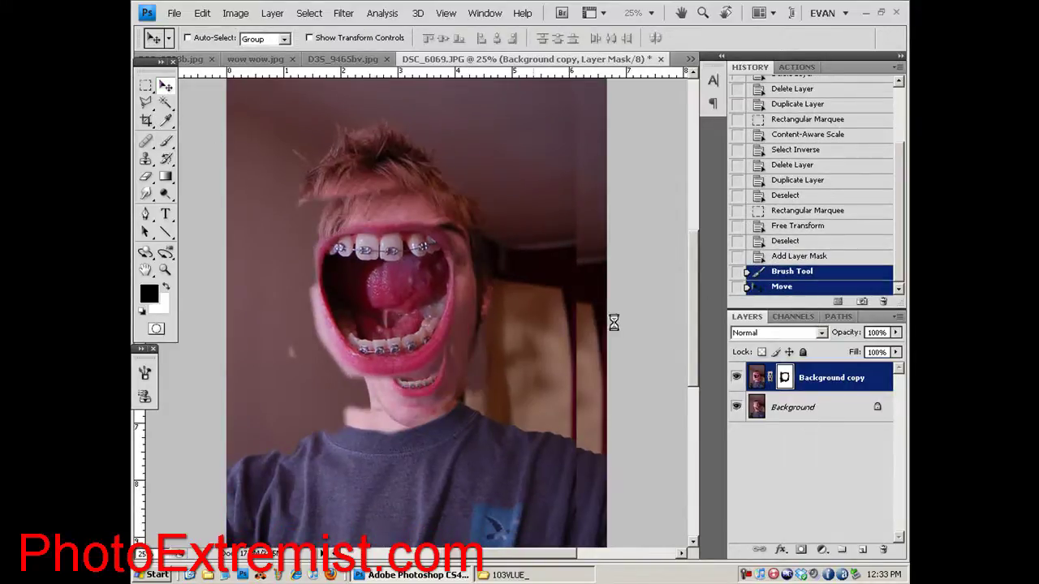
Step: Cycle through D35_9465bv.jpg, wow wow.jpg and D3S_9523b.jpg to reach Gargolon.jpg
click(355, 60)
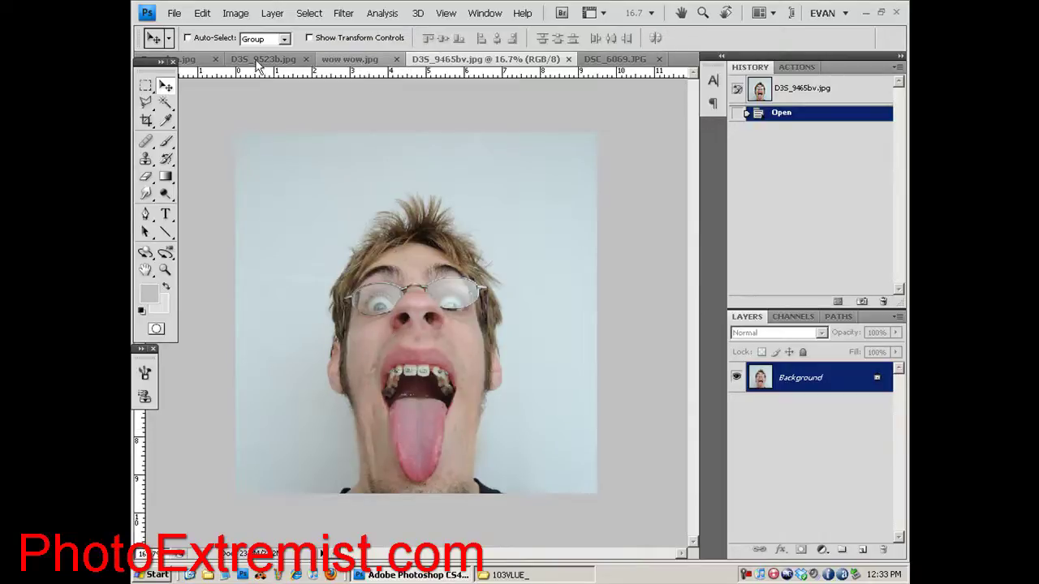
key(ctrl+shift+Tab)
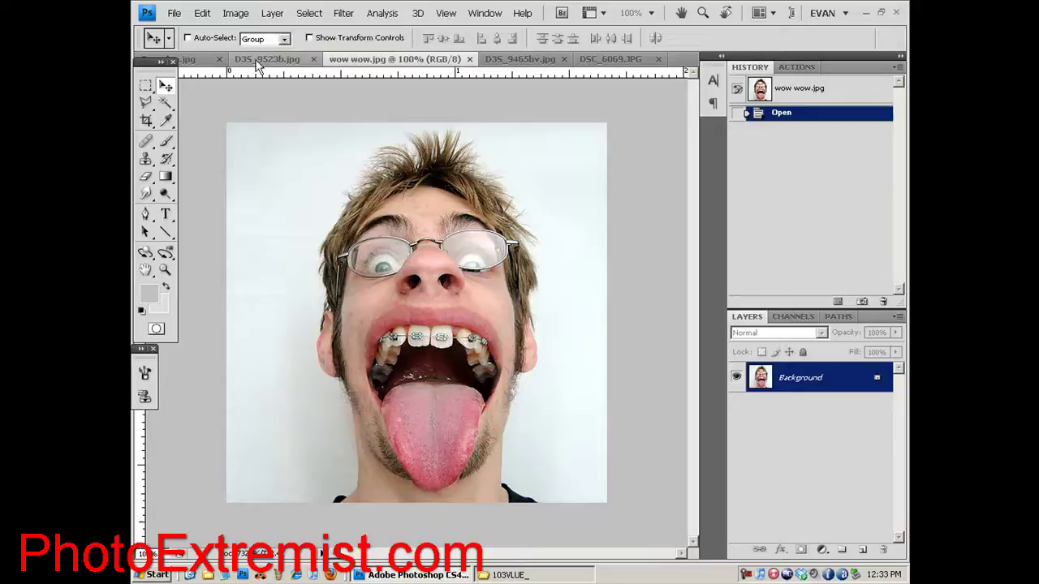
click(256, 63)
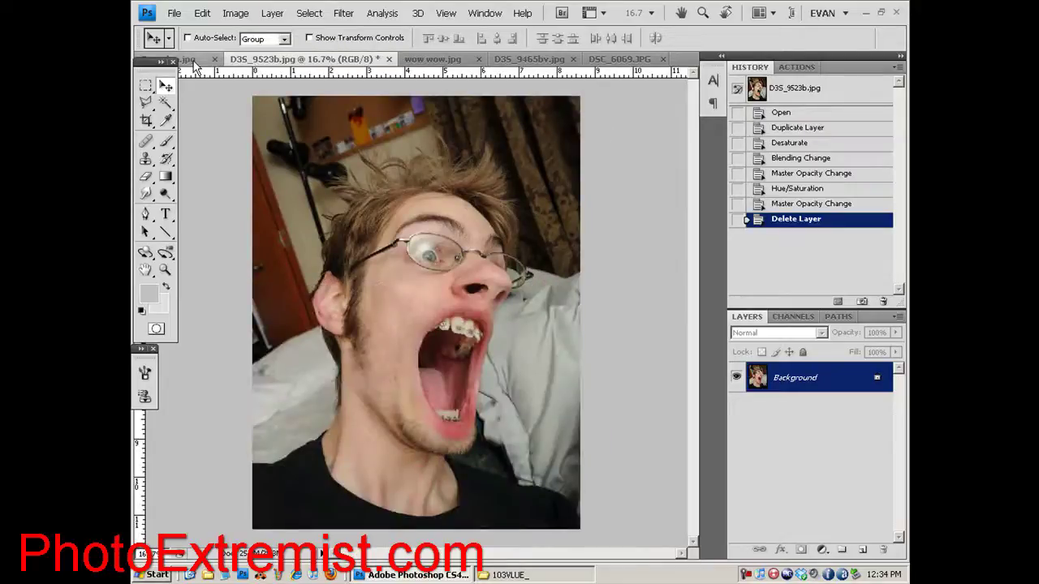
click(193, 62)
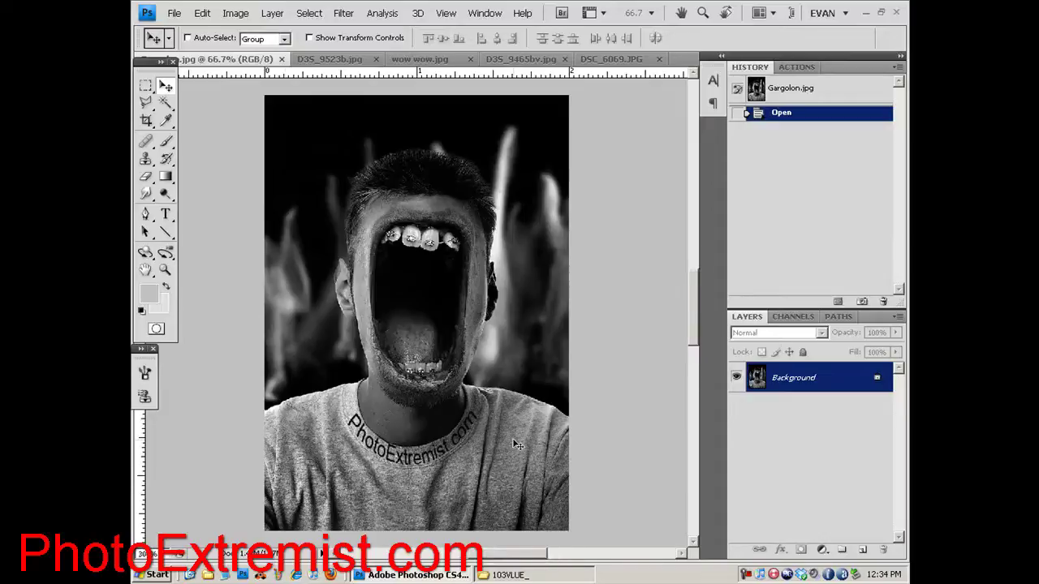
Step: Zoom in, then back out to read the PhotoExtremist.com lettering on the shirt collar
key(ctrl+plus)
key(ctrl+plus)
key(ctrl+plus)
key(ctrl+plus)
scroll(689, 373, down, 5)
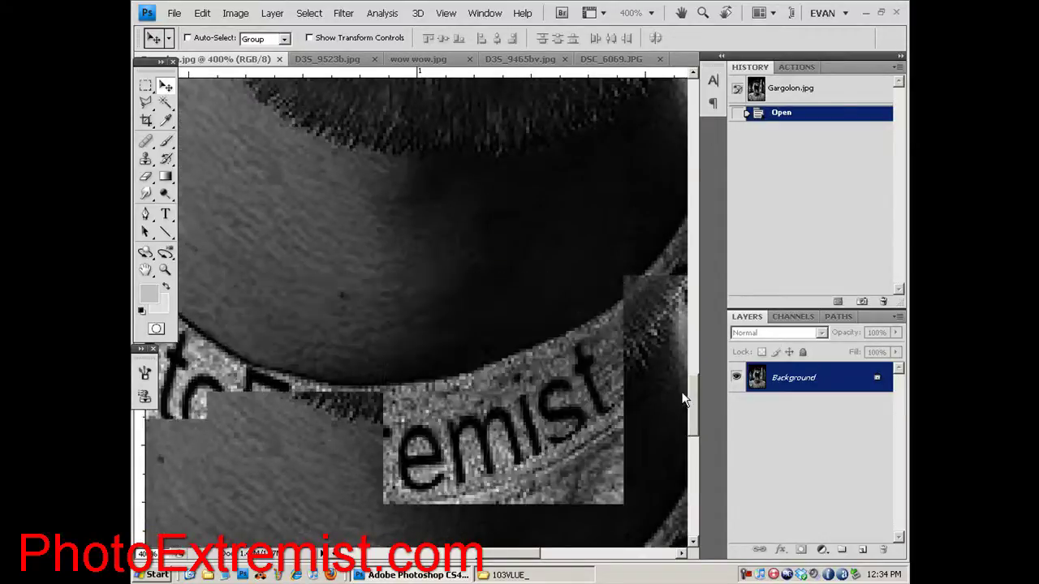
key(ctrl+minus)
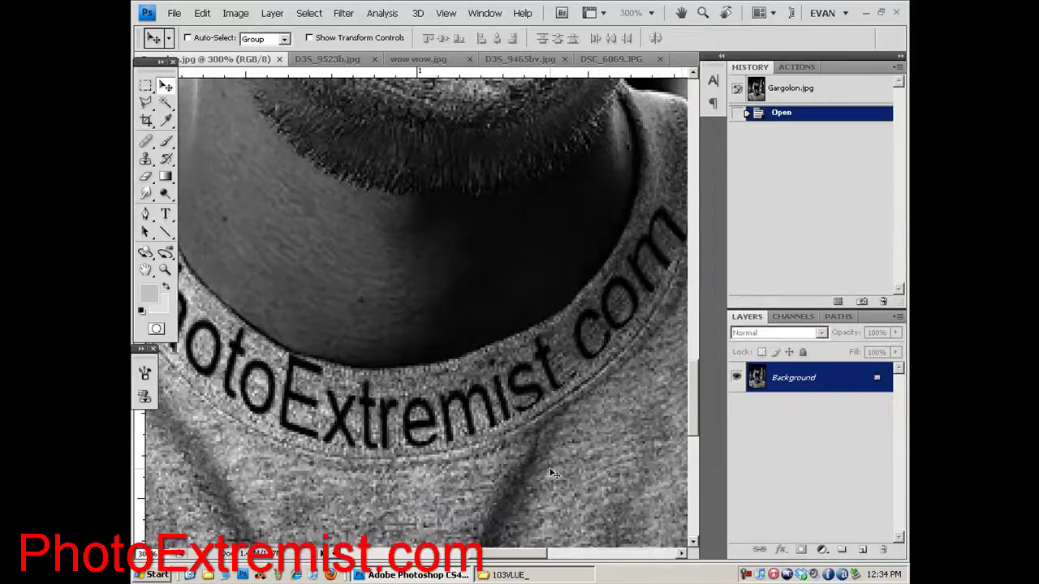
key(ctrl+minus)
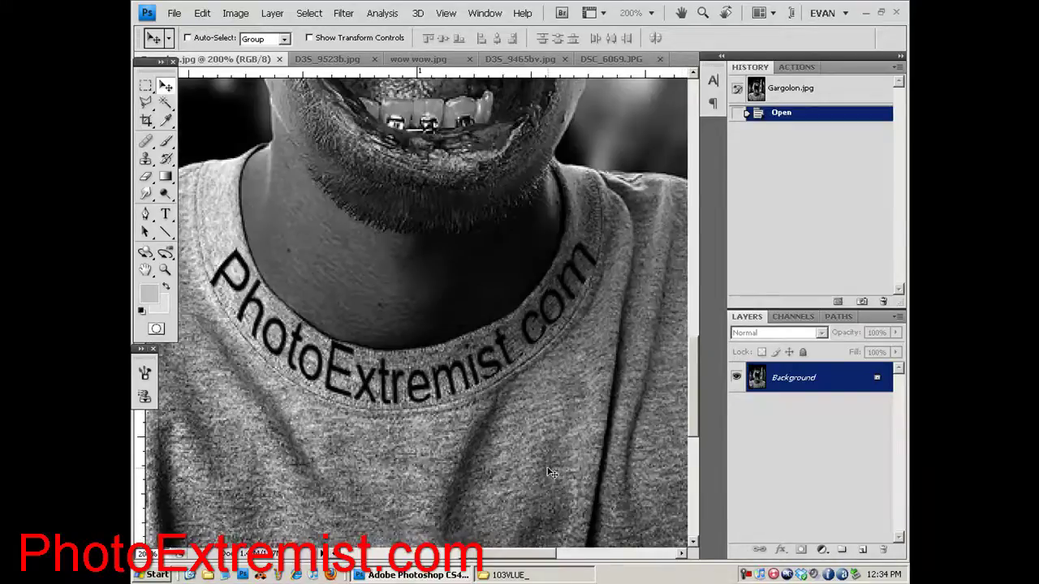